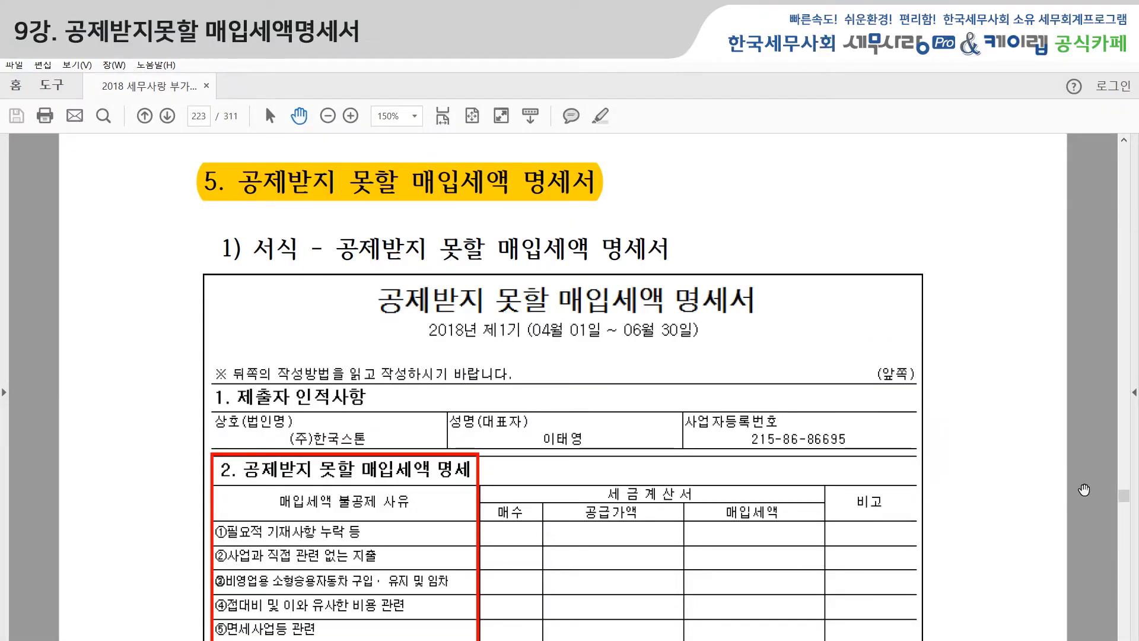
Step: Review the 공제받지 못할 매입세액 명세서 form on page 223, from the non-deduction reasons through the 납부세액 또는 환급세액 재계산 명세 table
{"action": "scroll", "coordinate": [741, 491], "scroll_direction": "down", "scroll_amount": 4}
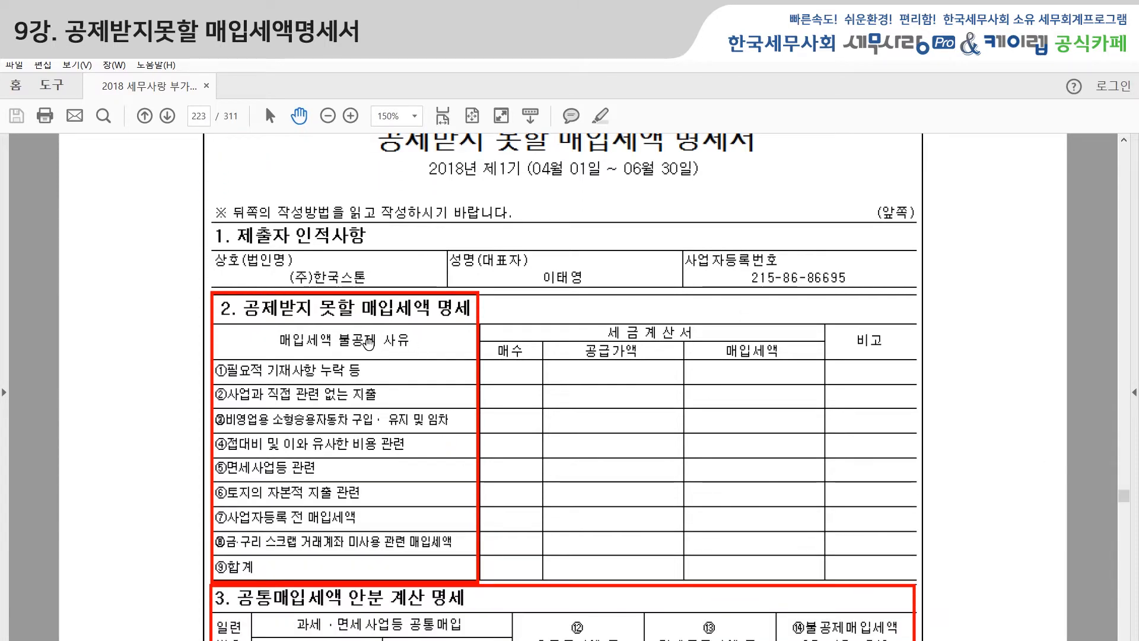
{"action": "scroll", "coordinate": [451, 397], "scroll_direction": "down", "scroll_amount": 1}
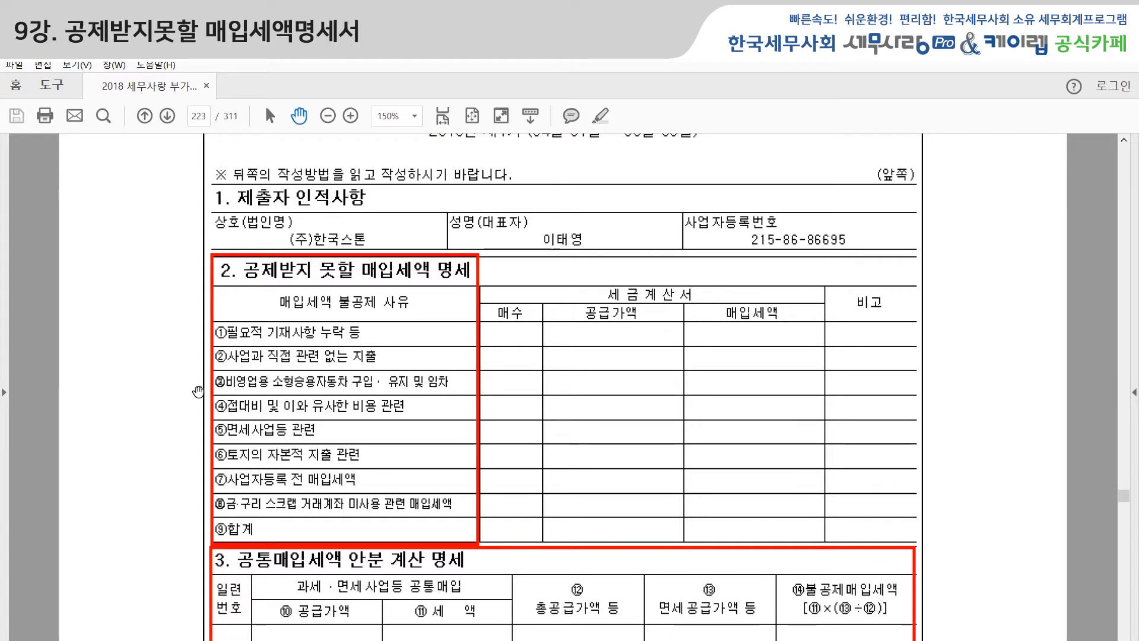
{"action": "scroll", "coordinate": [533, 462], "scroll_direction": "down", "scroll_amount": 1}
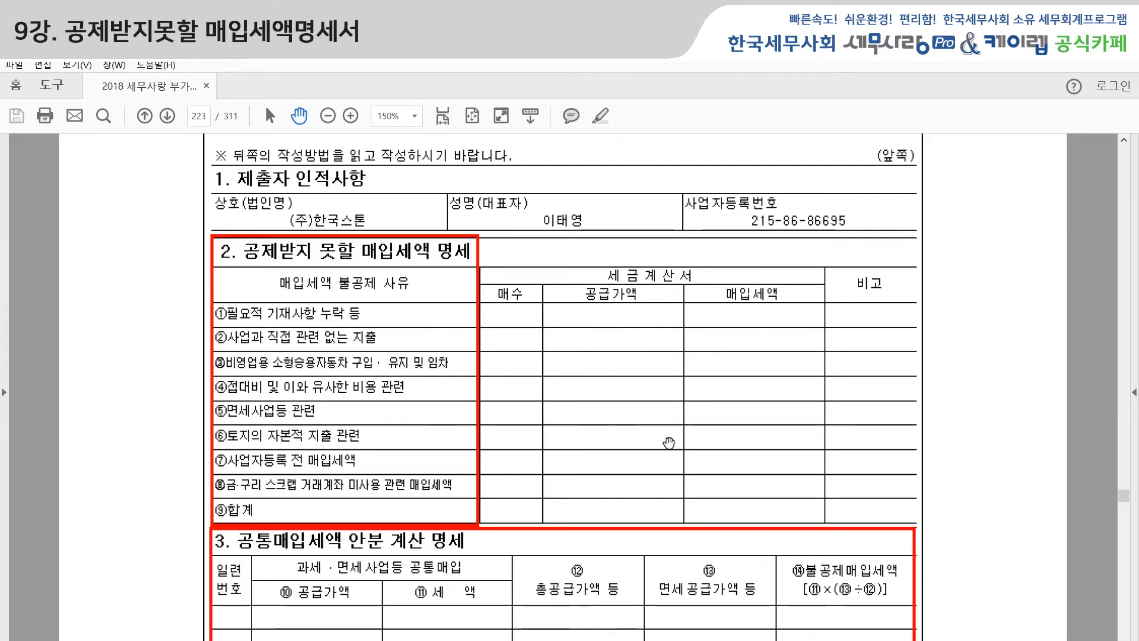
{"action": "scroll", "coordinate": [668, 444], "scroll_direction": "down", "scroll_amount": 3}
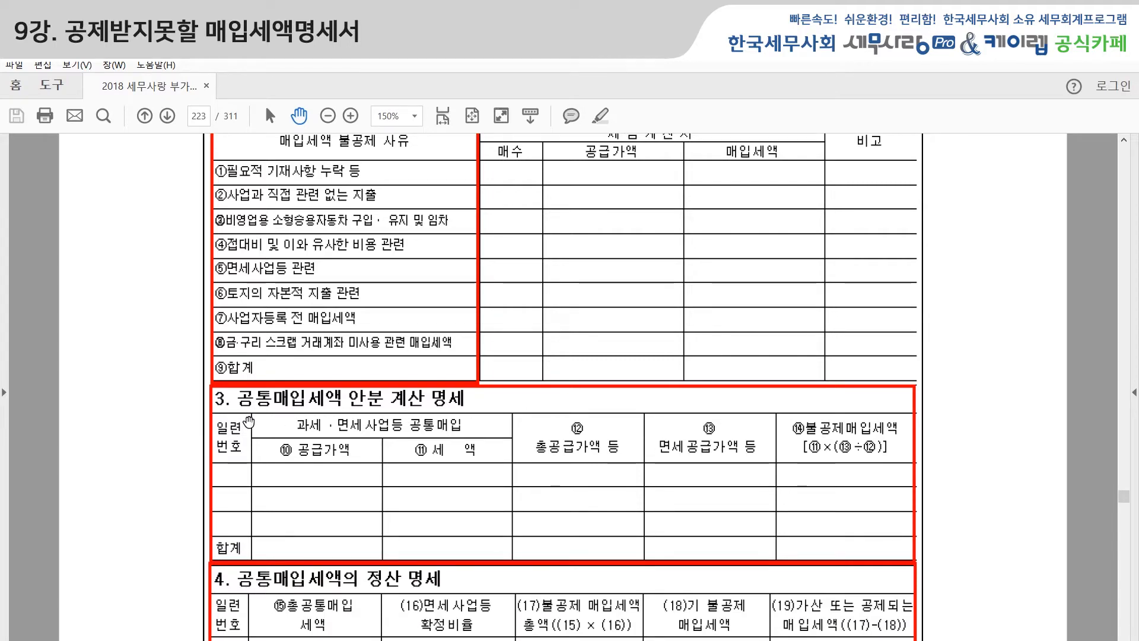
{"action": "scroll", "coordinate": [517, 508], "scroll_direction": "down", "scroll_amount": 2}
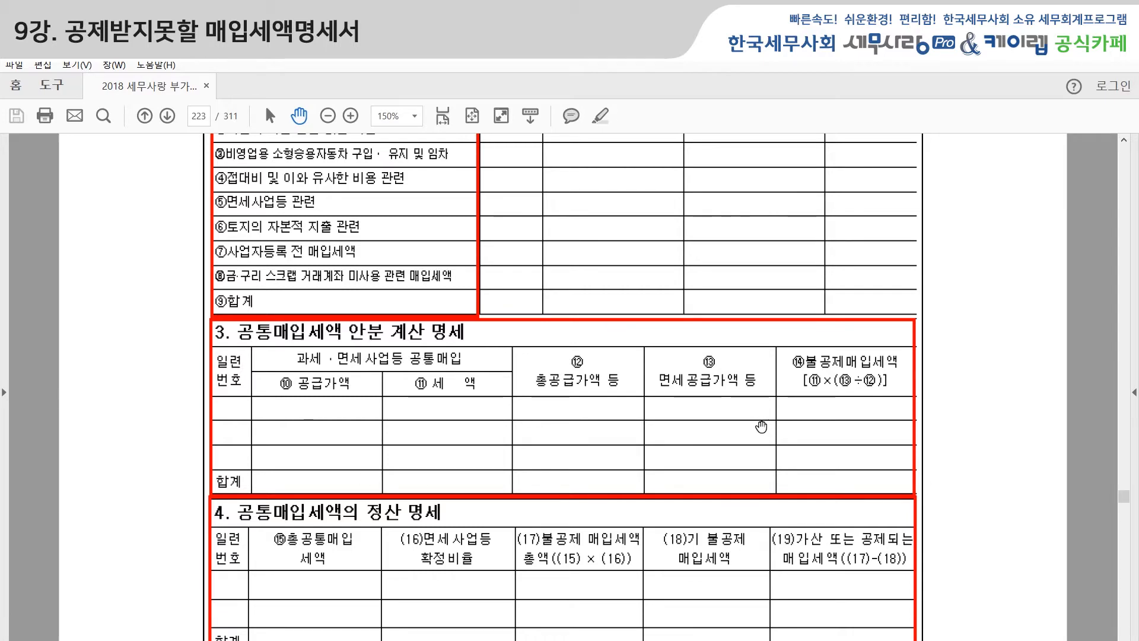
{"action": "scroll", "coordinate": [759, 429], "scroll_direction": "down", "scroll_amount": 1}
{"action": "scroll", "coordinate": [761, 429], "scroll_direction": "down", "scroll_amount": 4}
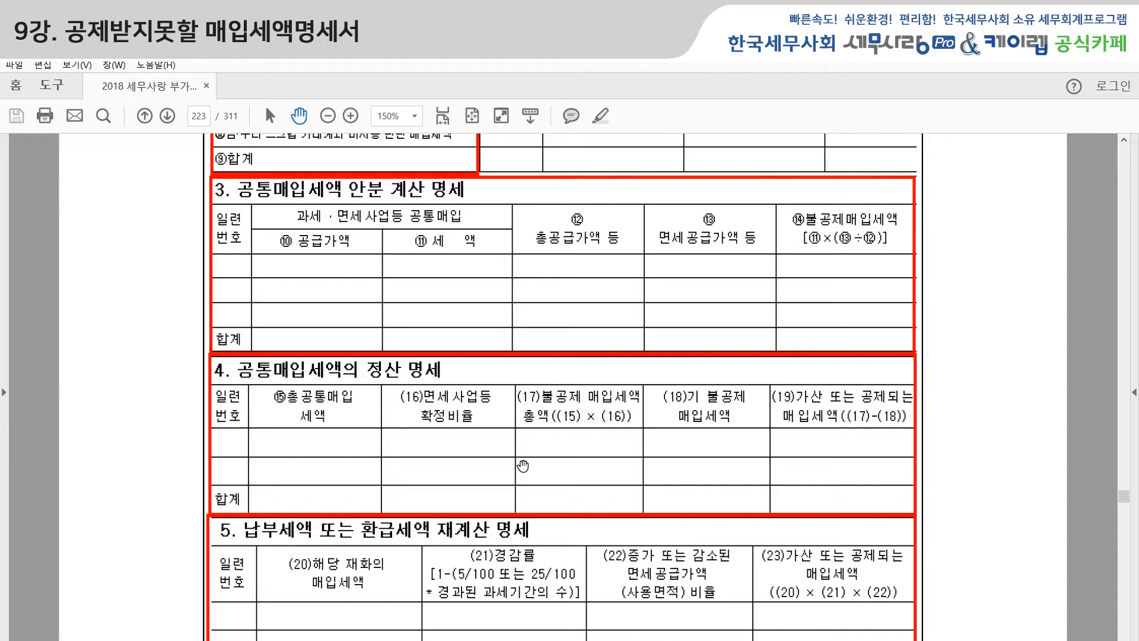
{"action": "scroll", "coordinate": [670, 479], "scroll_direction": "down", "scroll_amount": 1}
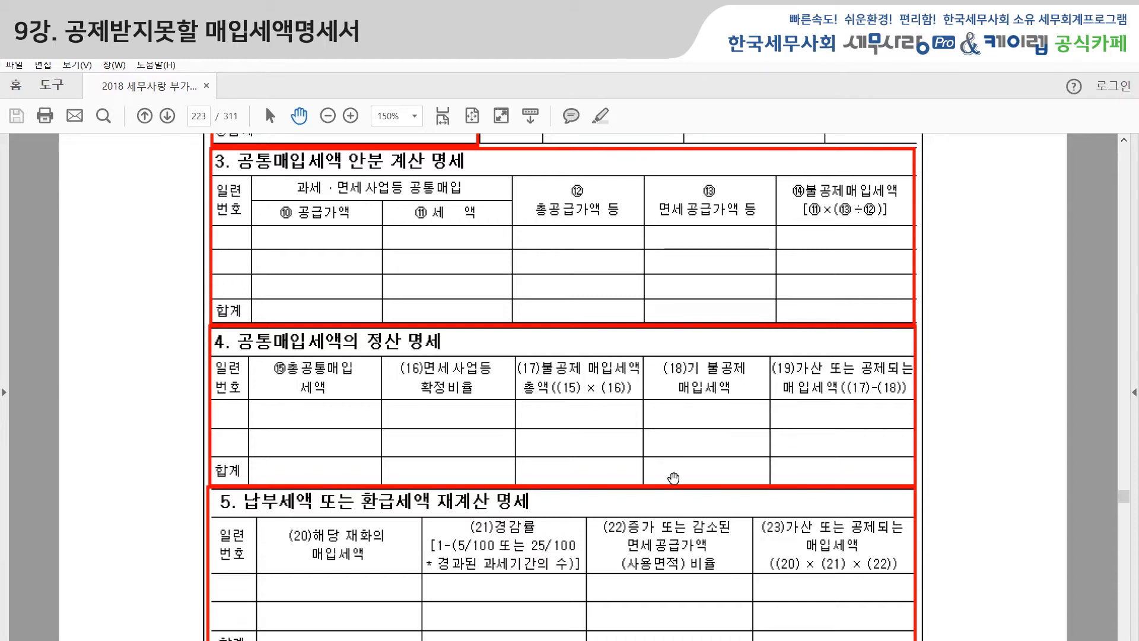
{"action": "scroll", "coordinate": [729, 458], "scroll_direction": "down", "scroll_amount": 3}
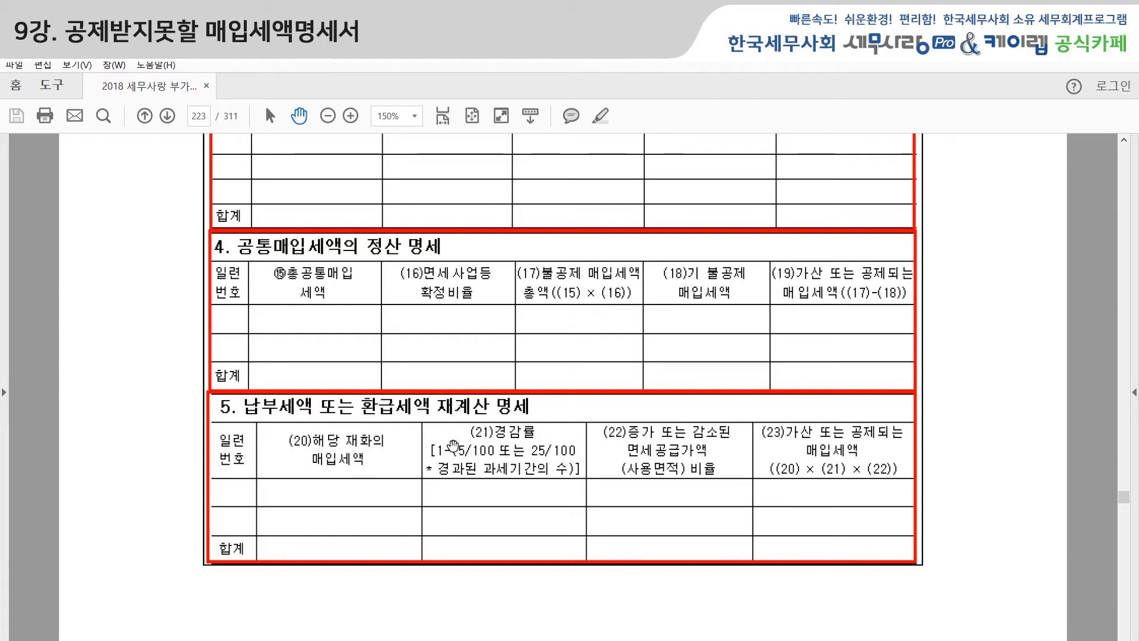
Step: Read the 서식 작성방법 instructions for section (1) 공제받지 못할 매입세액 명세, covering non-deduction reasons ① to ⑧
{"action": "scroll", "coordinate": [670, 574], "scroll_direction": "down", "scroll_amount": 1}
{"action": "scroll", "coordinate": [669, 575], "scroll_direction": "down", "scroll_amount": 1}
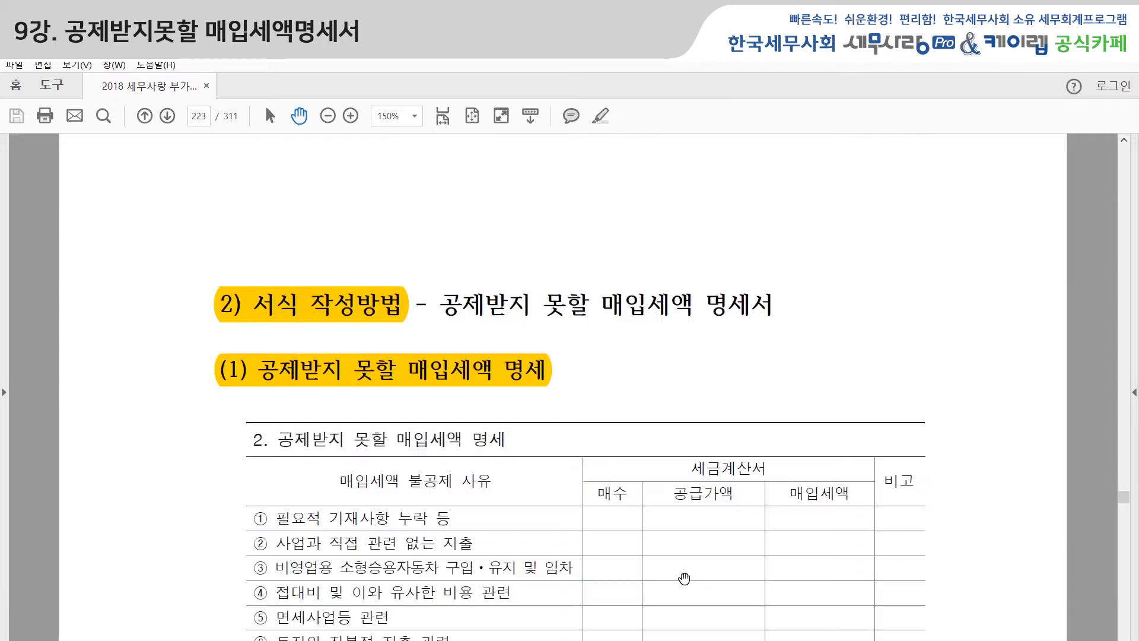
{"action": "scroll", "coordinate": [684, 575], "scroll_direction": "up", "scroll_amount": 1}
{"action": "scroll", "coordinate": [684, 575], "scroll_direction": "down", "scroll_amount": 1}
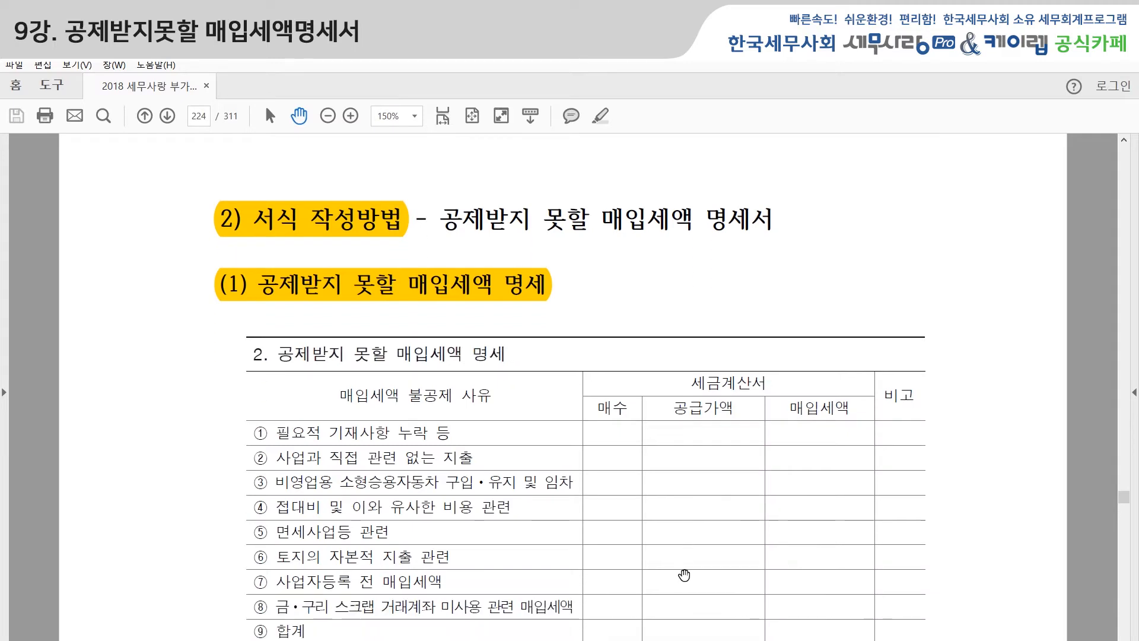
{"action": "scroll", "coordinate": [684, 575], "scroll_direction": "down", "scroll_amount": 2}
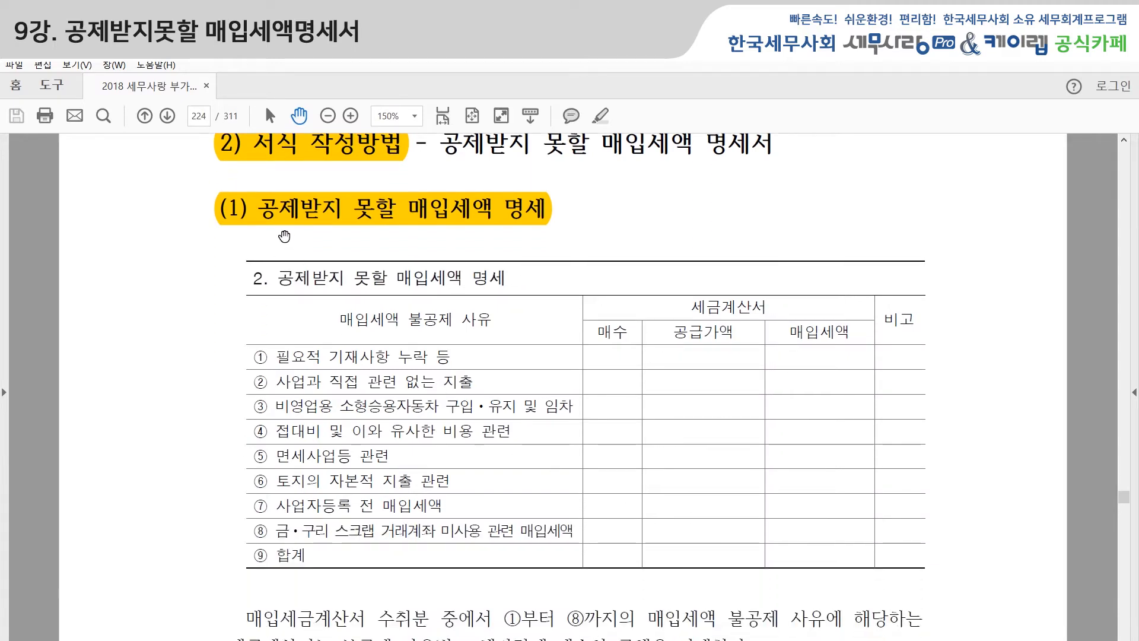
{"action": "scroll", "coordinate": [564, 372], "scroll_direction": "down", "scroll_amount": 1}
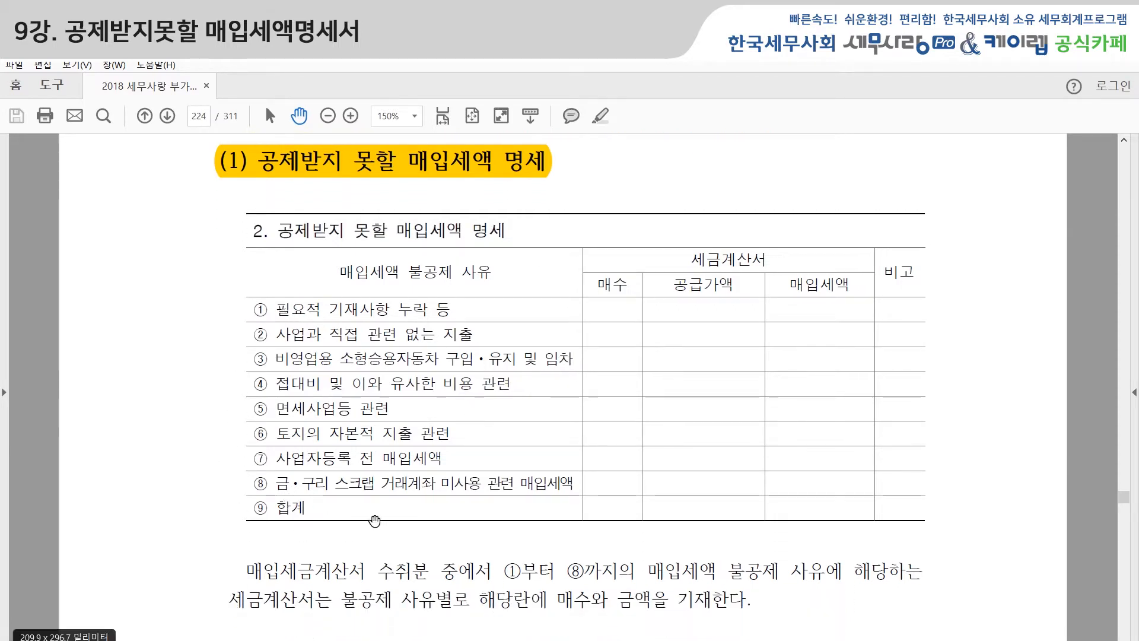
{"action": "scroll", "coordinate": [415, 493], "scroll_direction": "down", "scroll_amount": 1}
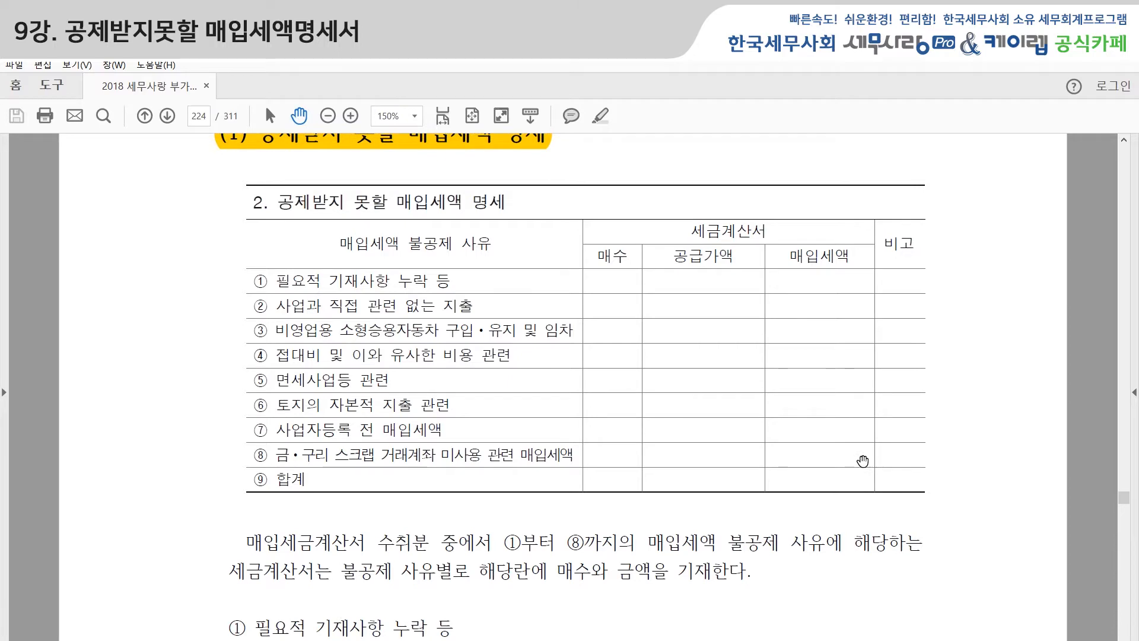
{"action": "scroll", "coordinate": [855, 416], "scroll_direction": "down", "scroll_amount": 2}
{"action": "scroll", "coordinate": [845, 534], "scroll_direction": "down", "scroll_amount": 8}
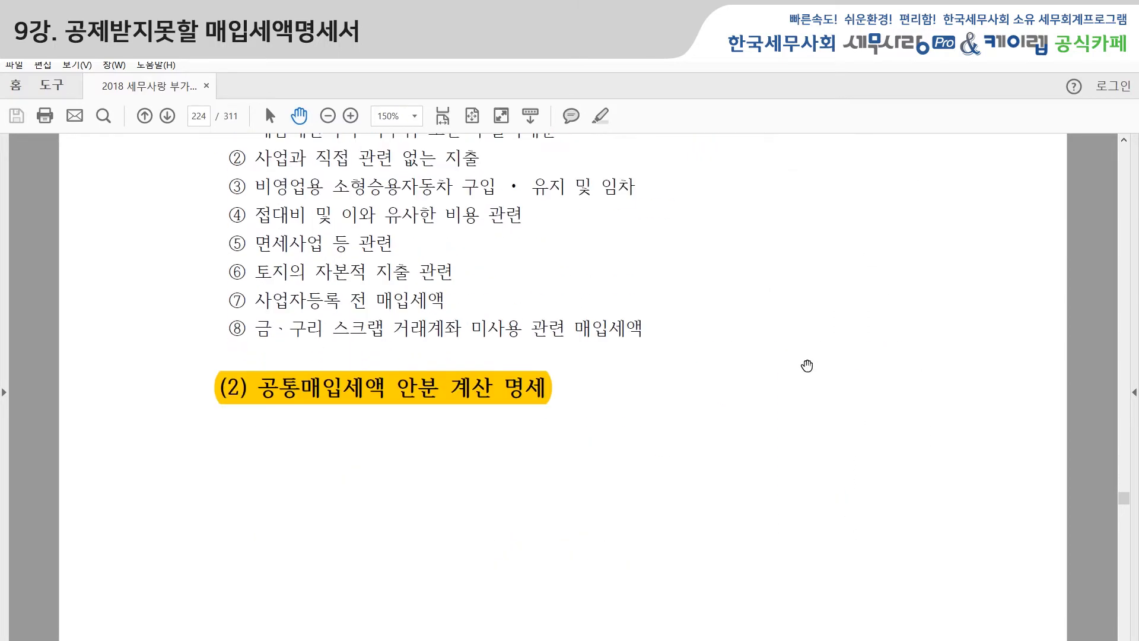
Step: Read section (2) 공통매입세액 안분 계산 명세, including its table, item explanations and apportionment formula
{"action": "scroll", "coordinate": [865, 246], "scroll_direction": "down", "scroll_amount": 2}
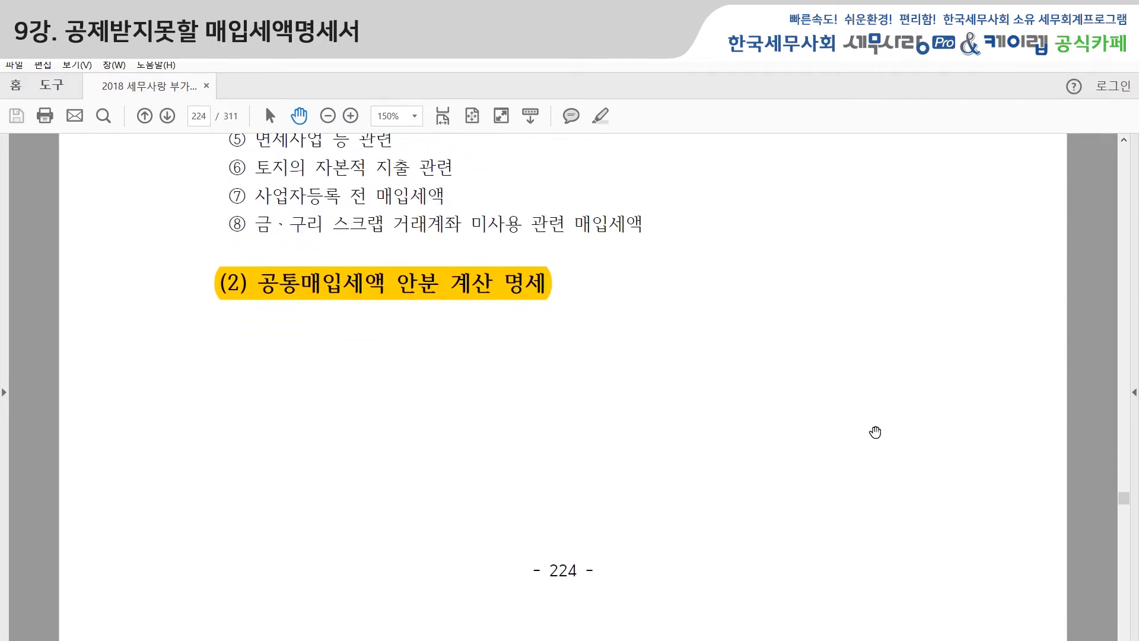
{"action": "scroll", "coordinate": [866, 468], "scroll_direction": "down", "scroll_amount": 8}
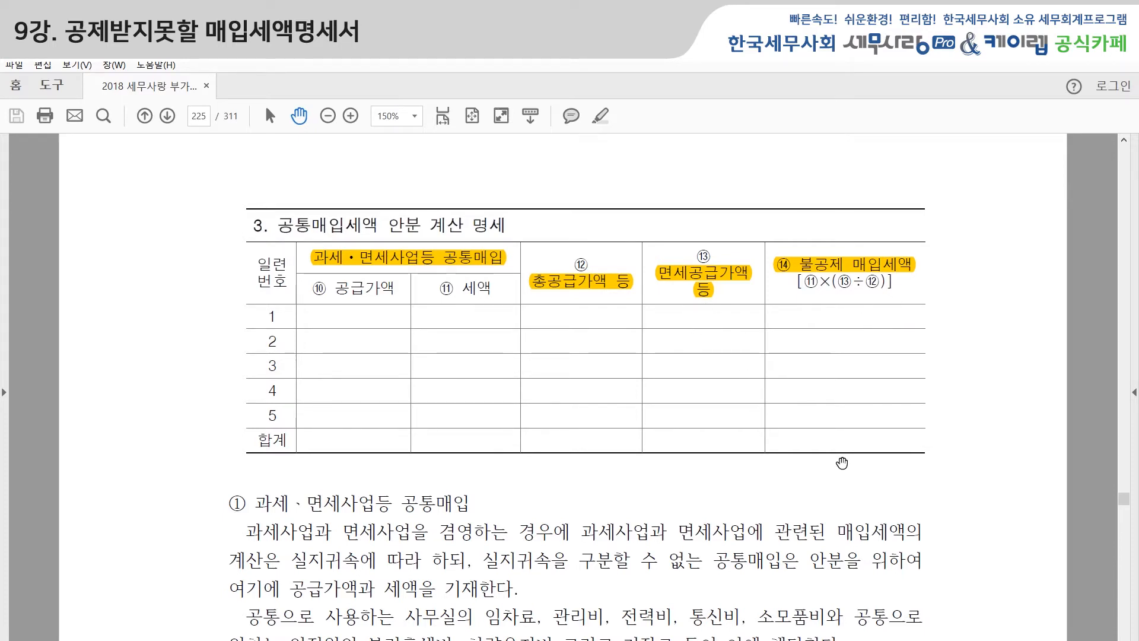
{"action": "left_click_drag", "start_coordinate": [973, 566], "coordinate": [975, 467]}
{"action": "scroll", "coordinate": [975, 468], "scroll_direction": "down", "scroll_amount": 5}
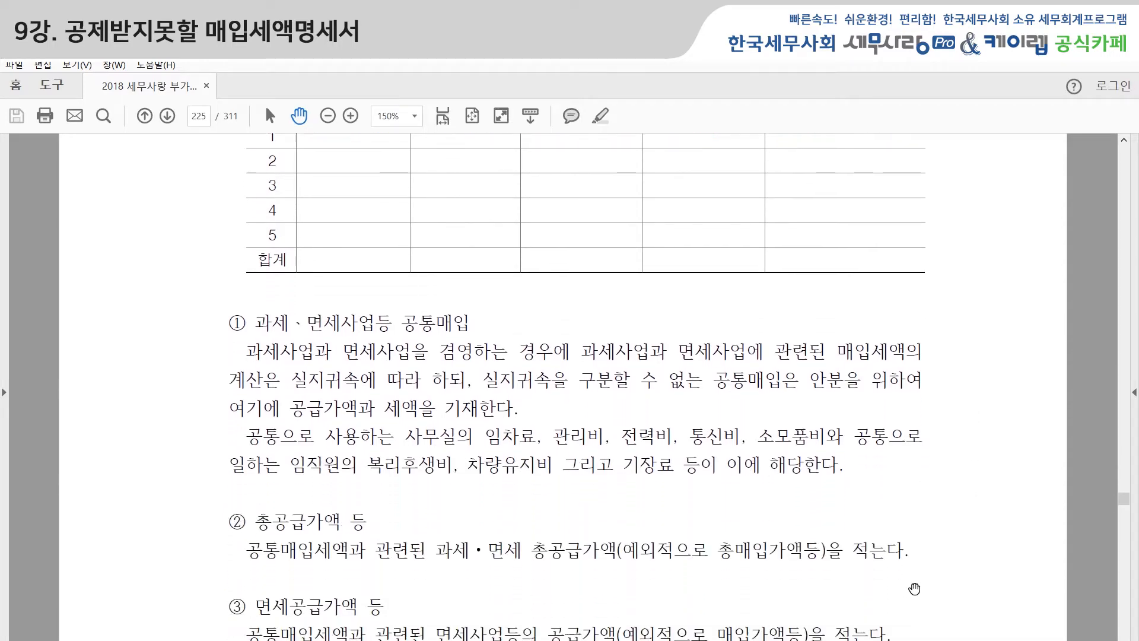
{"action": "left_click_drag", "start_coordinate": [952, 586], "coordinate": [943, 398]}
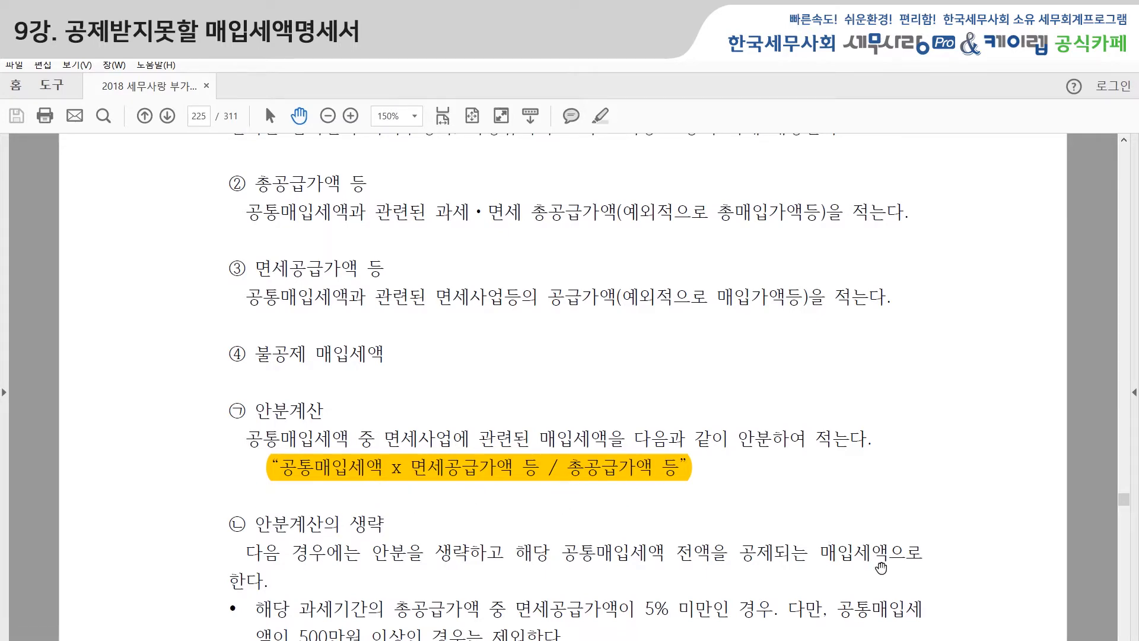
{"action": "scroll", "coordinate": [967, 617], "scroll_direction": "down", "scroll_amount": 5}
Step: Examine section (3) 공통매입세액의 정산 명세 on page 226, including the settlement formula and items ① to ⑤
{"action": "scroll", "coordinate": [934, 543], "scroll_direction": "down", "scroll_amount": 10}
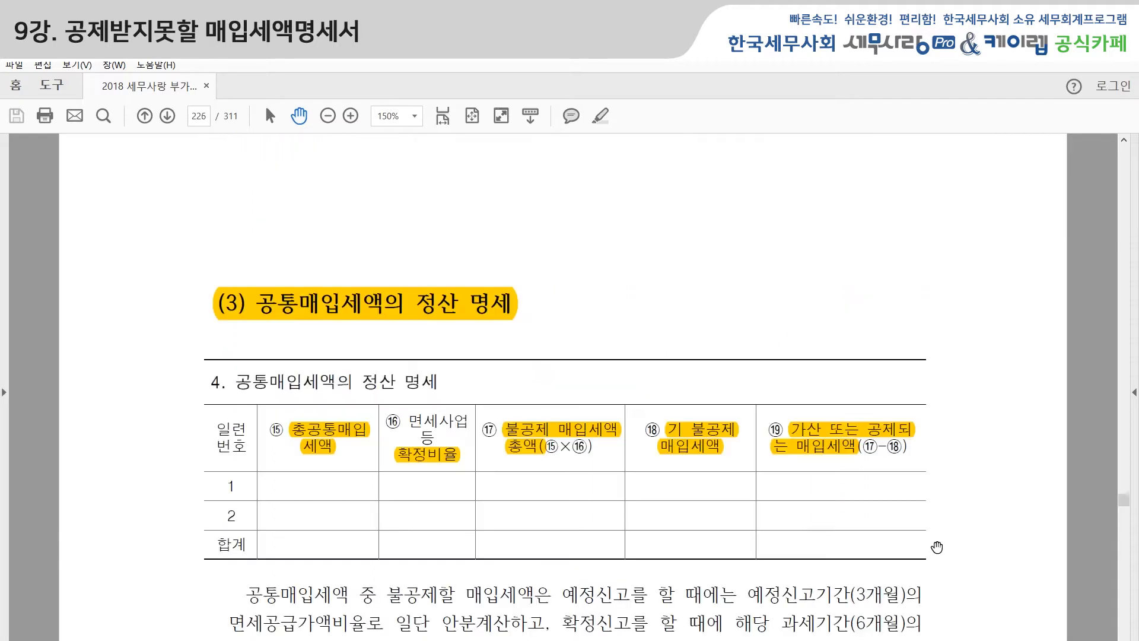
{"action": "scroll", "coordinate": [937, 547], "scroll_direction": "down", "scroll_amount": 2}
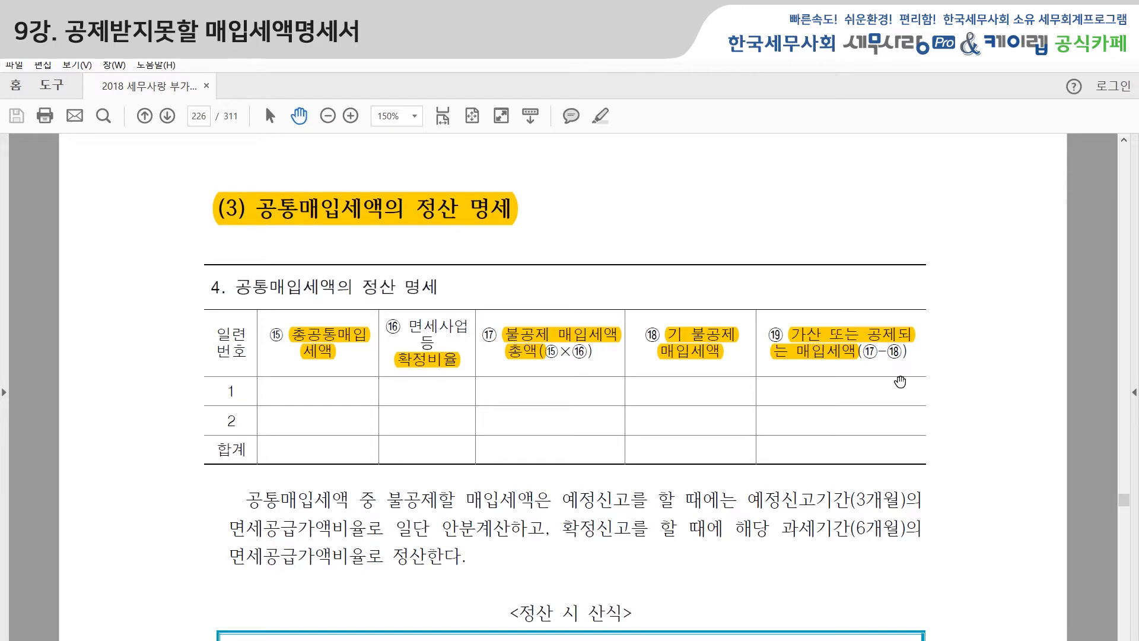
{"action": "scroll", "coordinate": [872, 407], "scroll_direction": "down", "scroll_amount": 3}
{"action": "scroll", "coordinate": [868, 456], "scroll_direction": "down", "scroll_amount": 5}
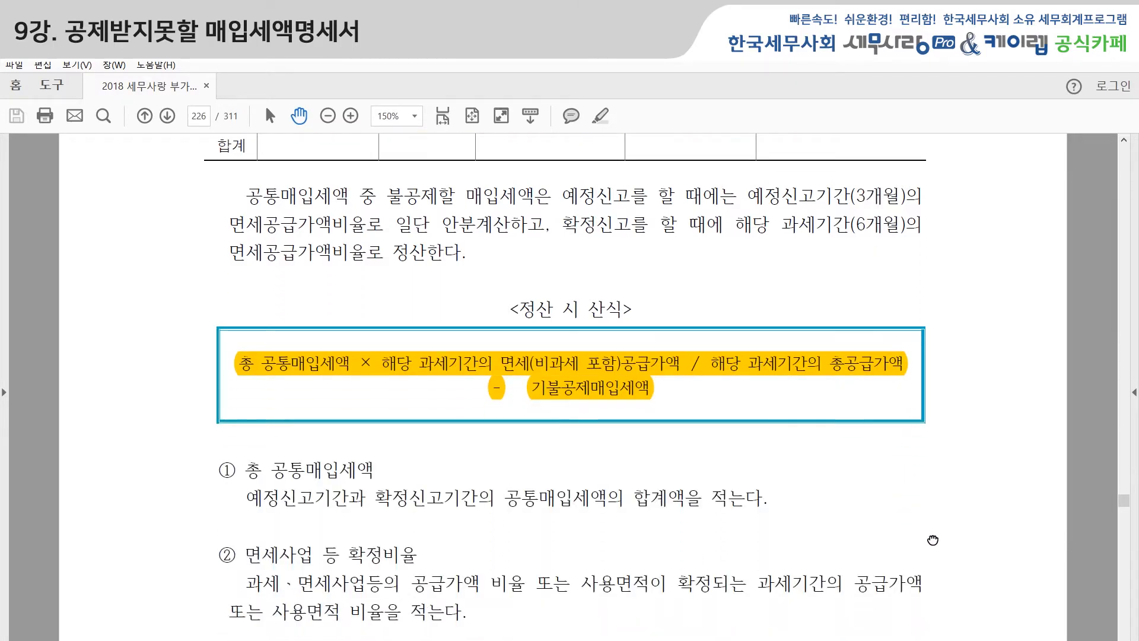
{"action": "scroll", "coordinate": [929, 537], "scroll_direction": "down", "scroll_amount": 10}
{"action": "scroll", "coordinate": [968, 560], "scroll_direction": "down", "scroll_amount": 15}
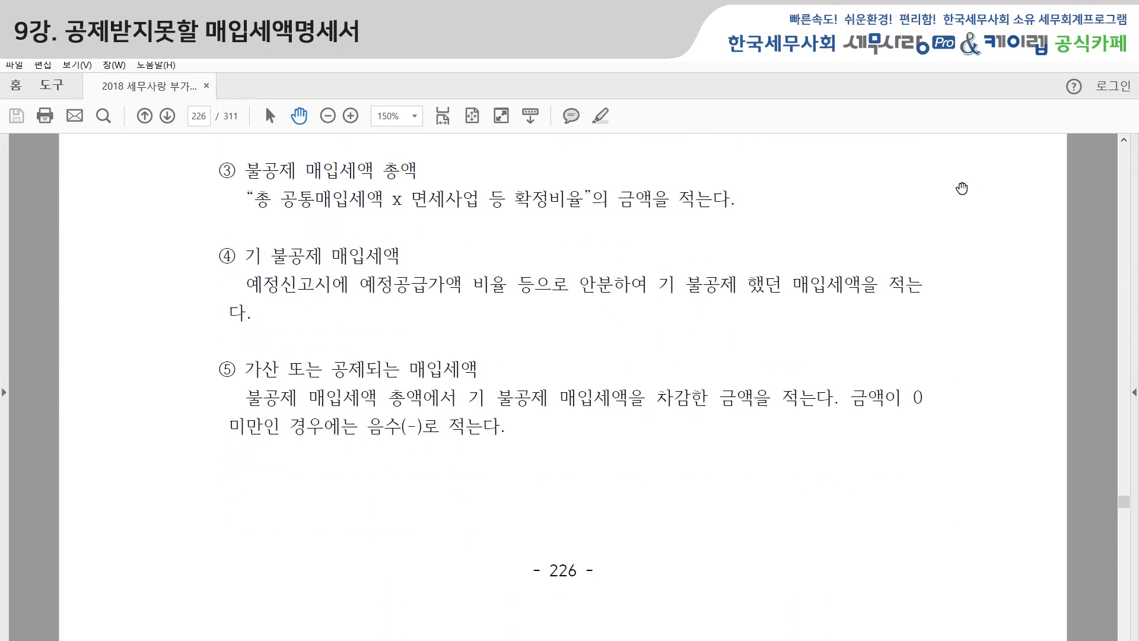
Step: Study section (4) 납부세액 또는 환급세액 재계산 명세 on page 227, including its table, reduction rates and items ① to ④
{"action": "scroll", "coordinate": [906, 528], "scroll_direction": "down", "scroll_amount": 1}
{"action": "scroll", "coordinate": [906, 528], "scroll_direction": "down", "scroll_amount": 1}
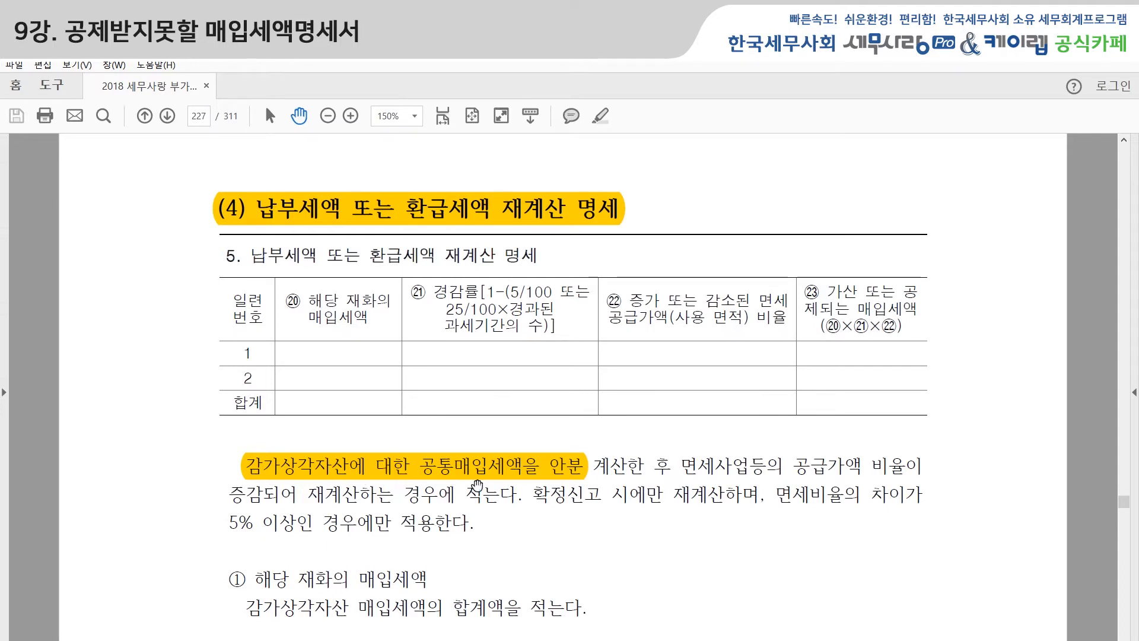
{"action": "scroll", "coordinate": [566, 487], "scroll_direction": "down", "scroll_amount": 2}
{"action": "scroll", "coordinate": [568, 494], "scroll_direction": "down", "scroll_amount": 3}
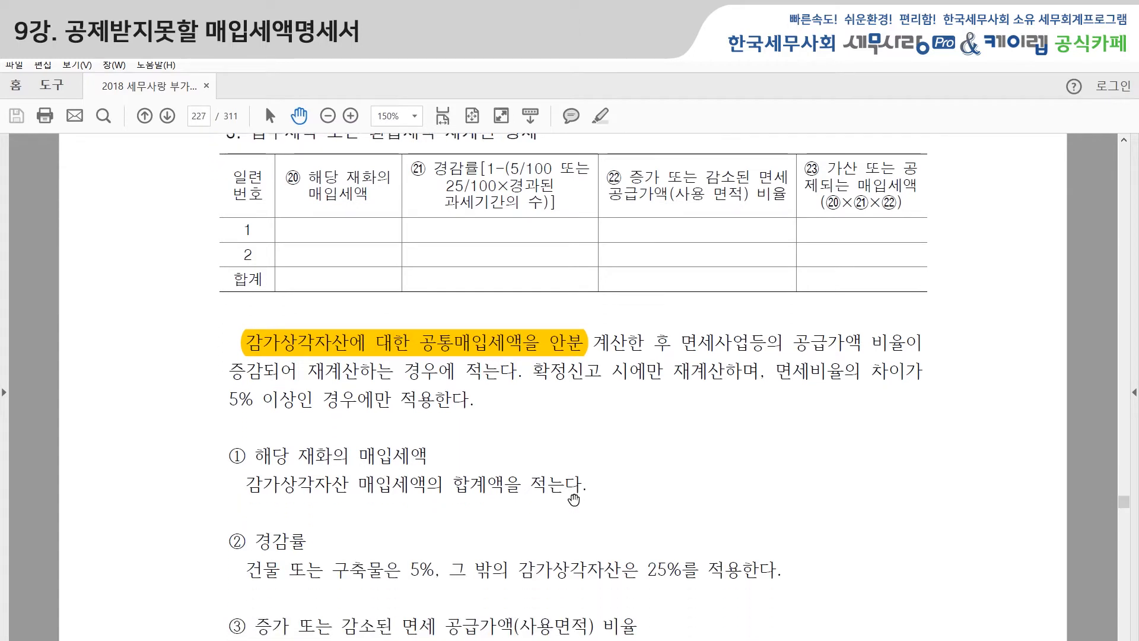
{"action": "scroll", "coordinate": [253, 594], "scroll_direction": "down", "scroll_amount": 1}
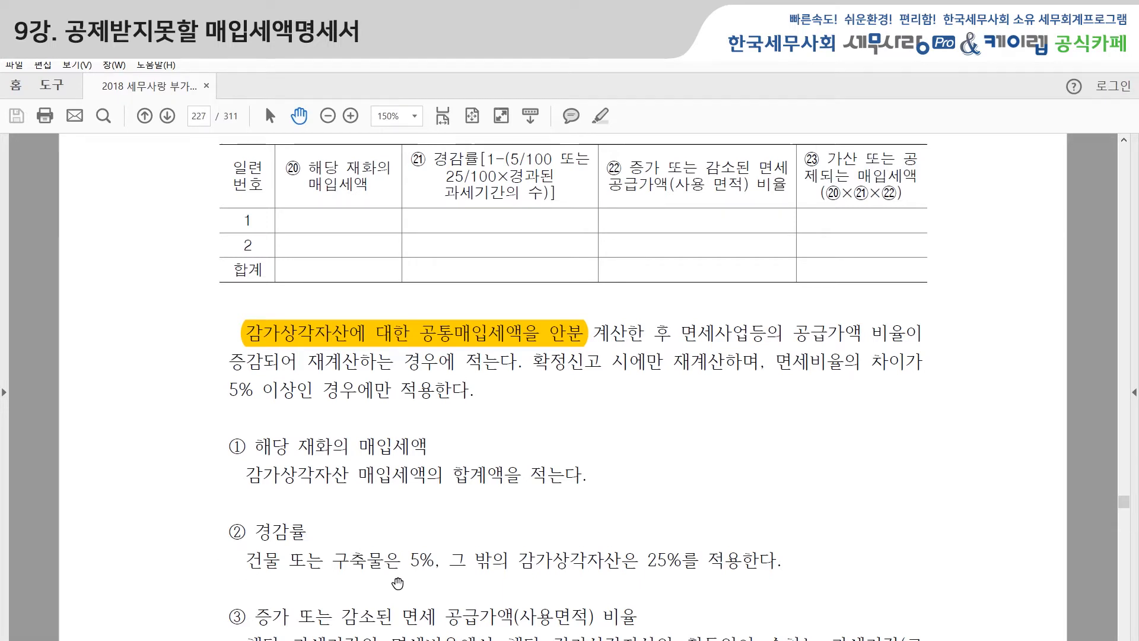
{"action": "scroll", "coordinate": [374, 380], "scroll_direction": "up", "scroll_amount": 2}
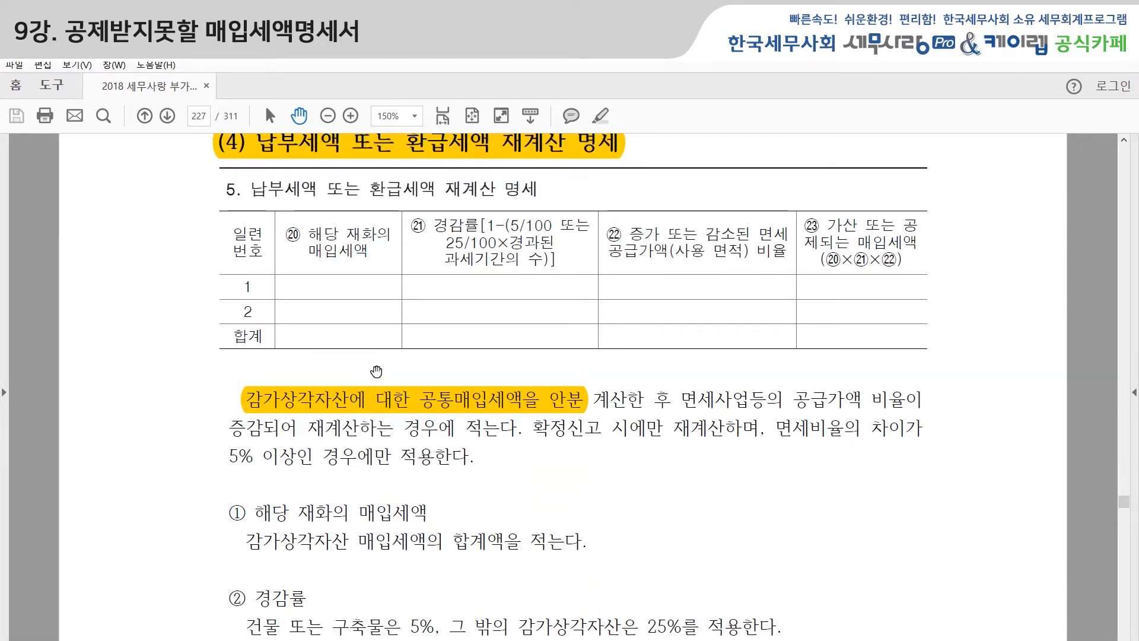
{"action": "scroll", "coordinate": [426, 629], "scroll_direction": "down", "scroll_amount": 2}
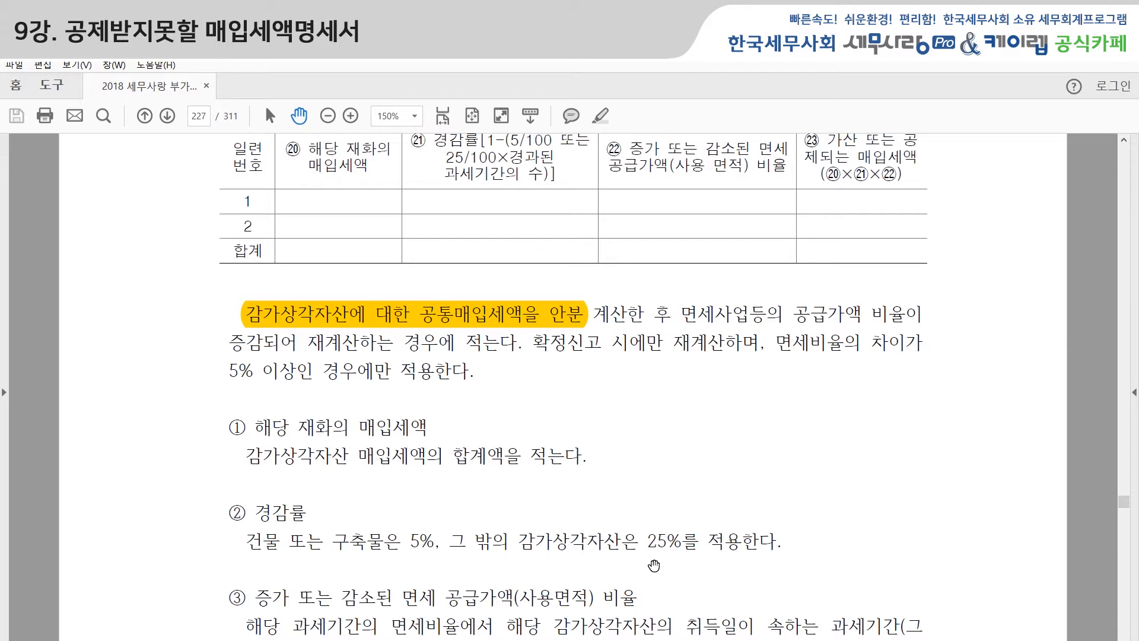
{"action": "scroll", "coordinate": [654, 565], "scroll_direction": "up", "scroll_amount": 1}
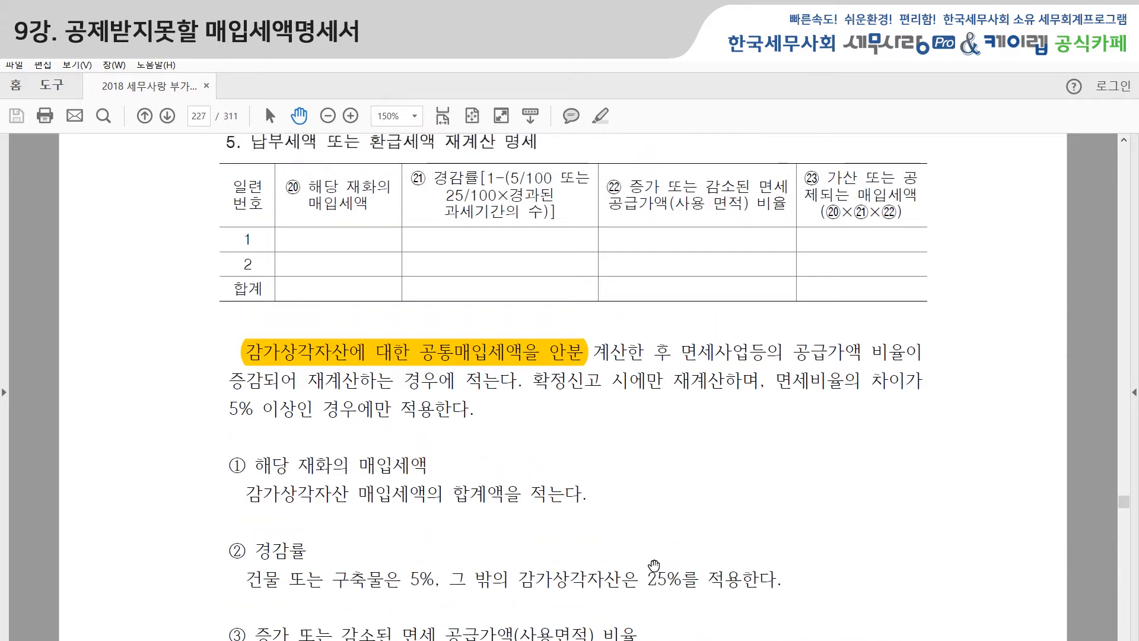
{"action": "scroll", "coordinate": [653, 569], "scroll_direction": "up", "scroll_amount": 1}
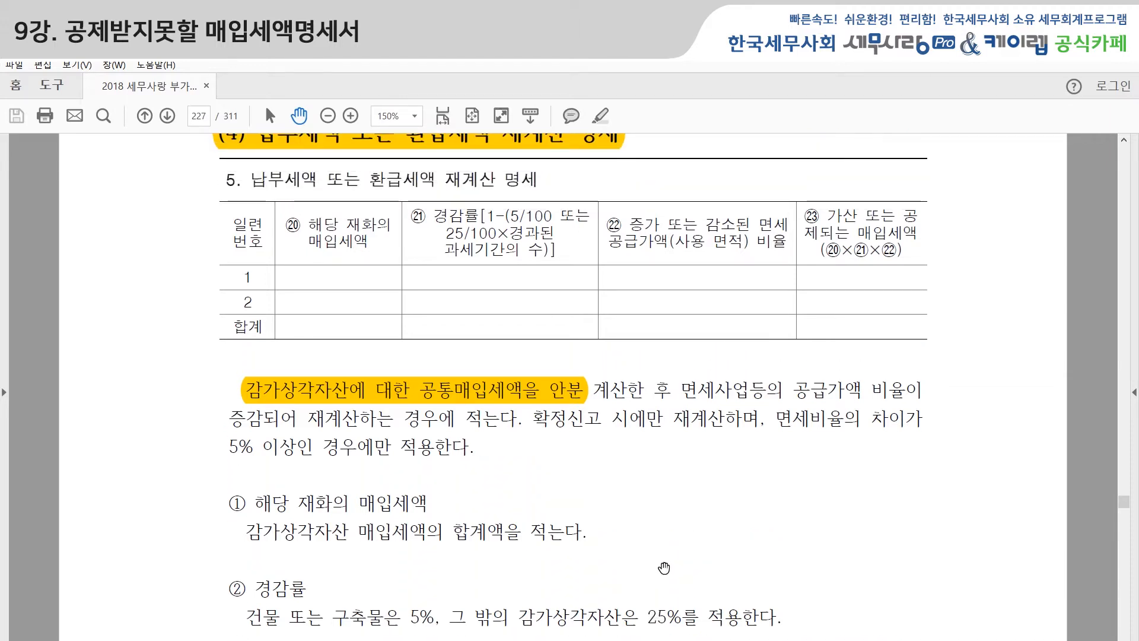
{"action": "scroll", "coordinate": [664, 568], "scroll_direction": "up", "scroll_amount": 1}
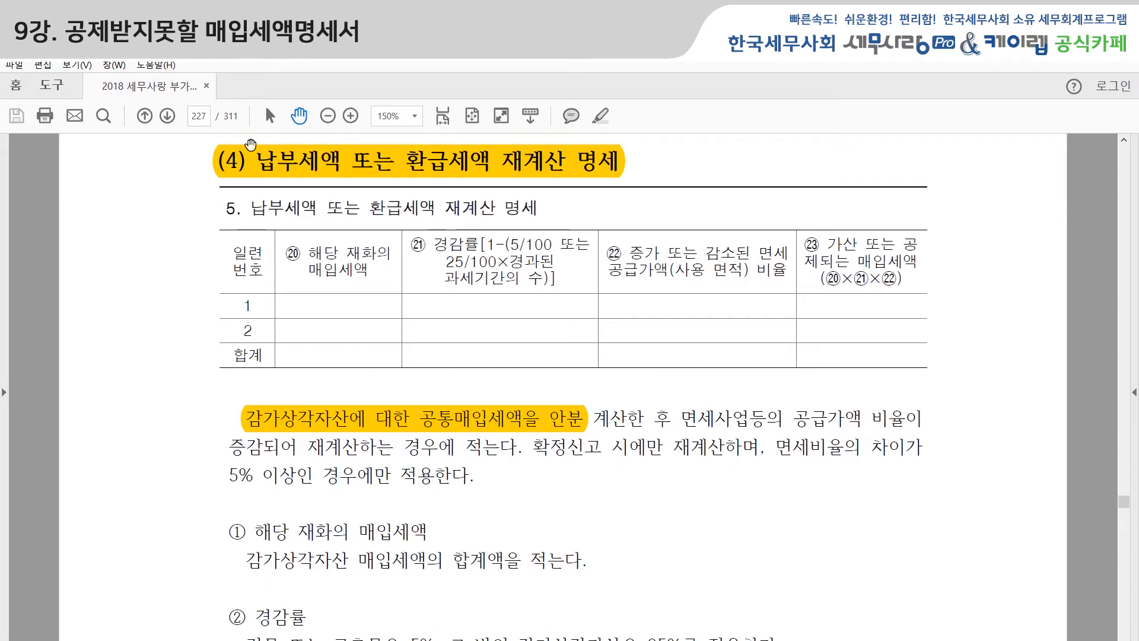
{"action": "scroll", "coordinate": [745, 551], "scroll_direction": "down", "scroll_amount": 1}
{"action": "scroll", "coordinate": [766, 565], "scroll_direction": "down", "scroll_amount": 5}
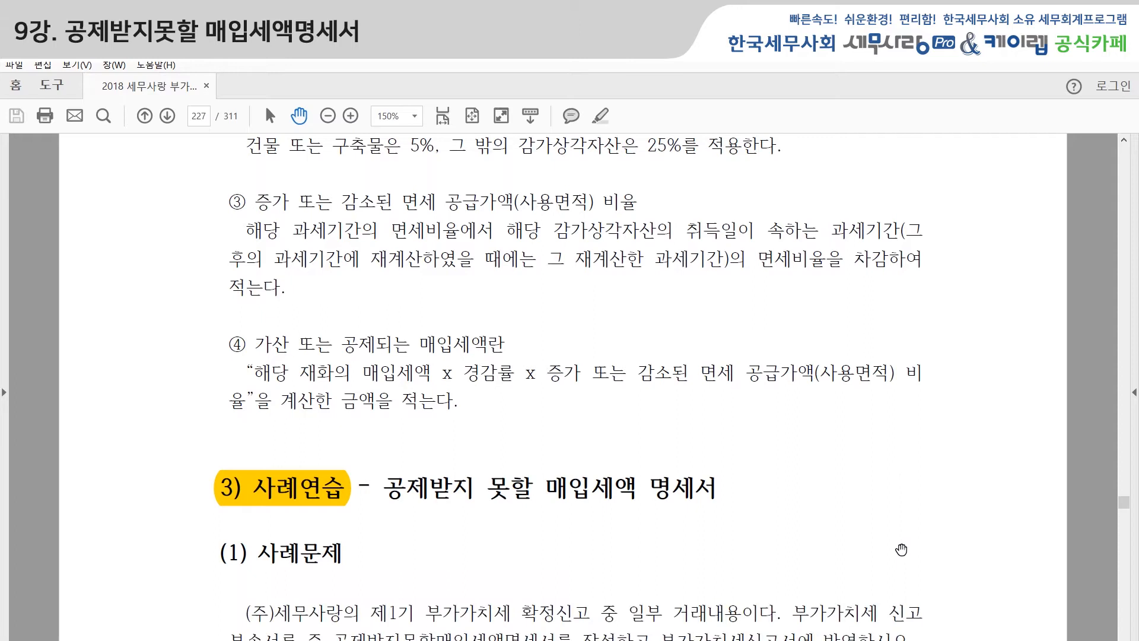
Step: Read the 사례연습 case problem and its example data on non-deductible input tax and common input tax settlement
{"action": "scroll", "coordinate": [905, 407], "scroll_direction": "down", "scroll_amount": 5}
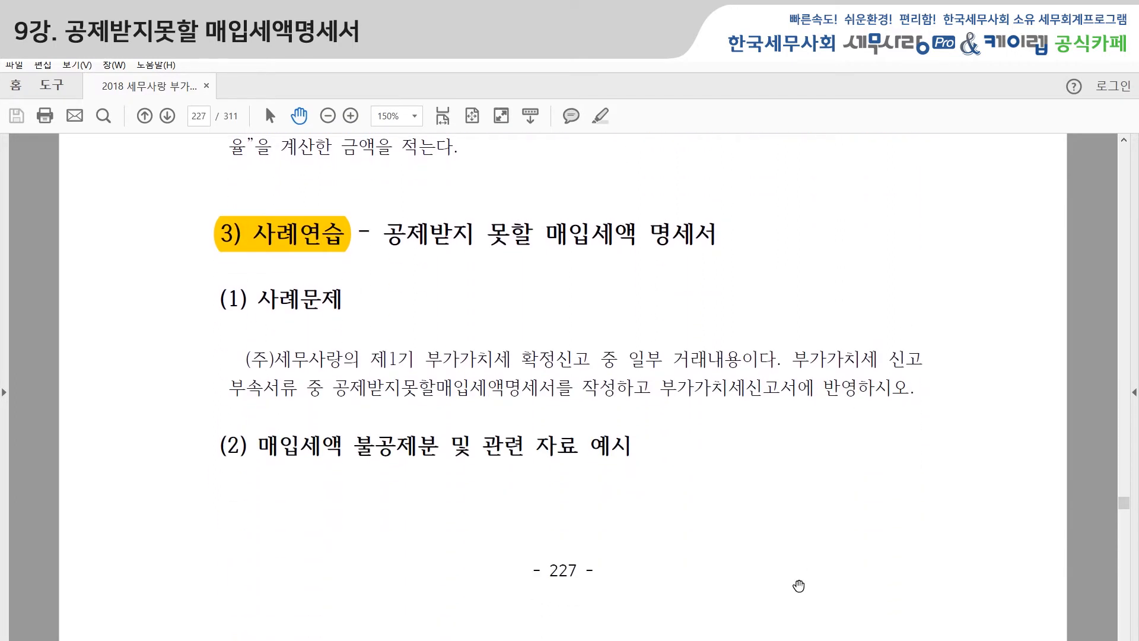
{"action": "scroll", "coordinate": [790, 606], "scroll_direction": "down", "scroll_amount": 5}
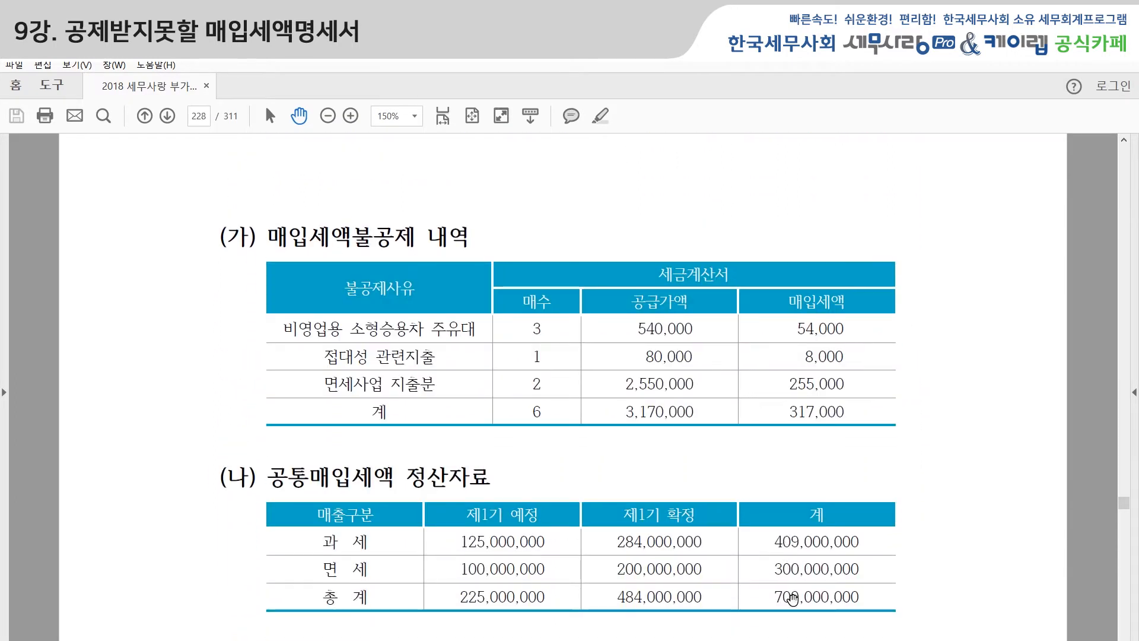
{"action": "scroll", "coordinate": [793, 600], "scroll_direction": "down", "scroll_amount": 1}
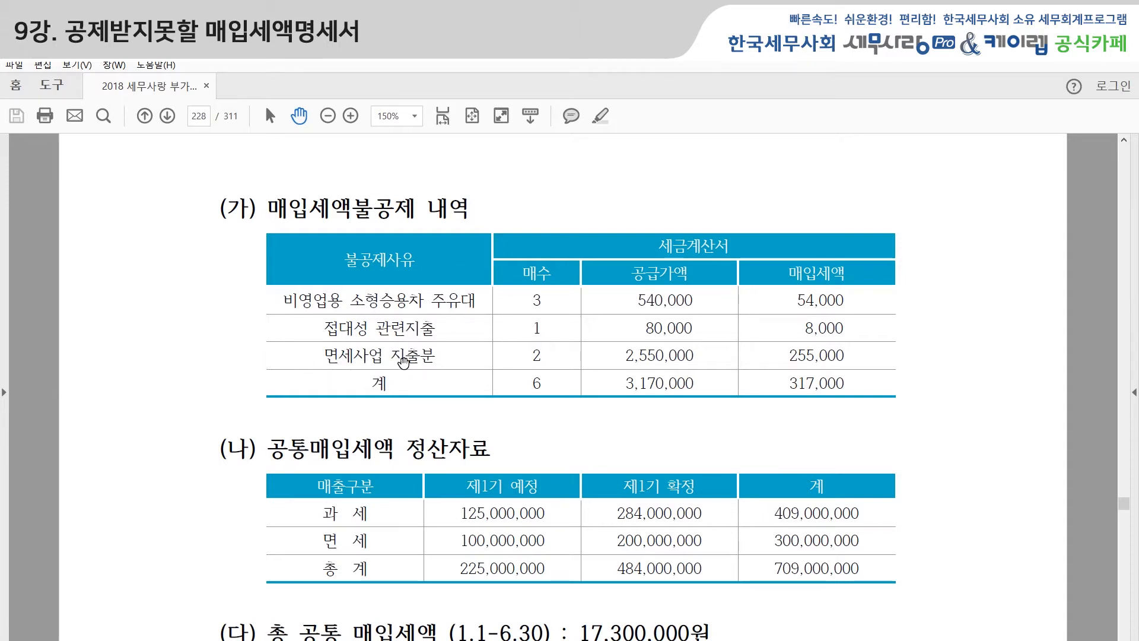
{"action": "scroll", "coordinate": [627, 392], "scroll_direction": "down", "scroll_amount": 1}
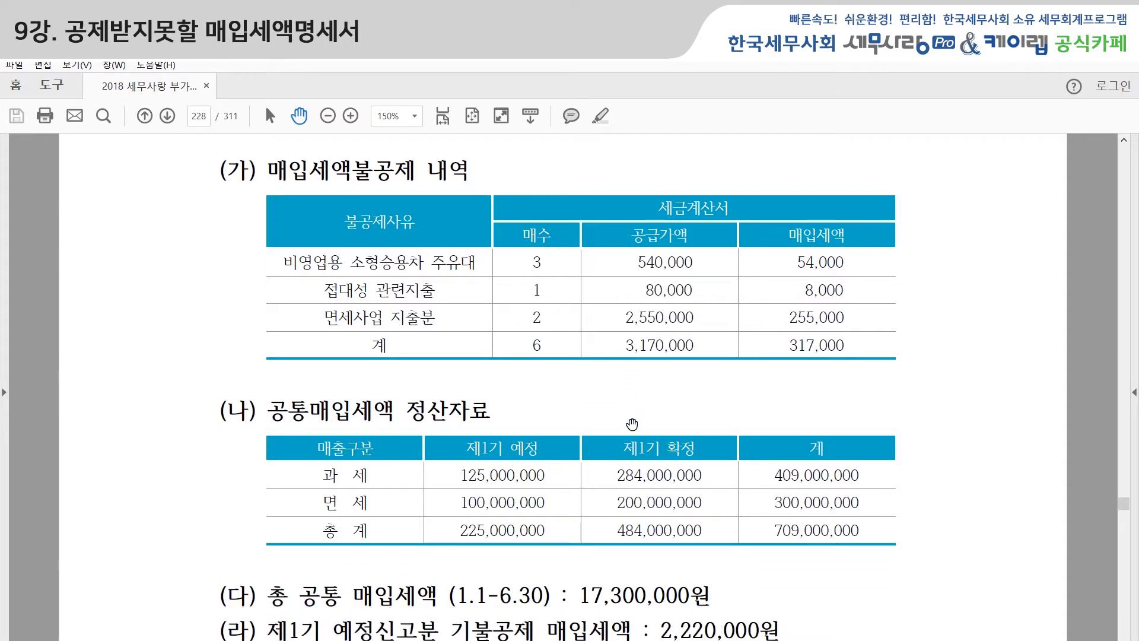
Step: Read the case data on 공통매입세액 정산자료, the total common input tax and the input tax already disallowed in the preliminary return
{"action": "scroll", "coordinate": [632, 423], "scroll_direction": "down", "scroll_amount": 1}
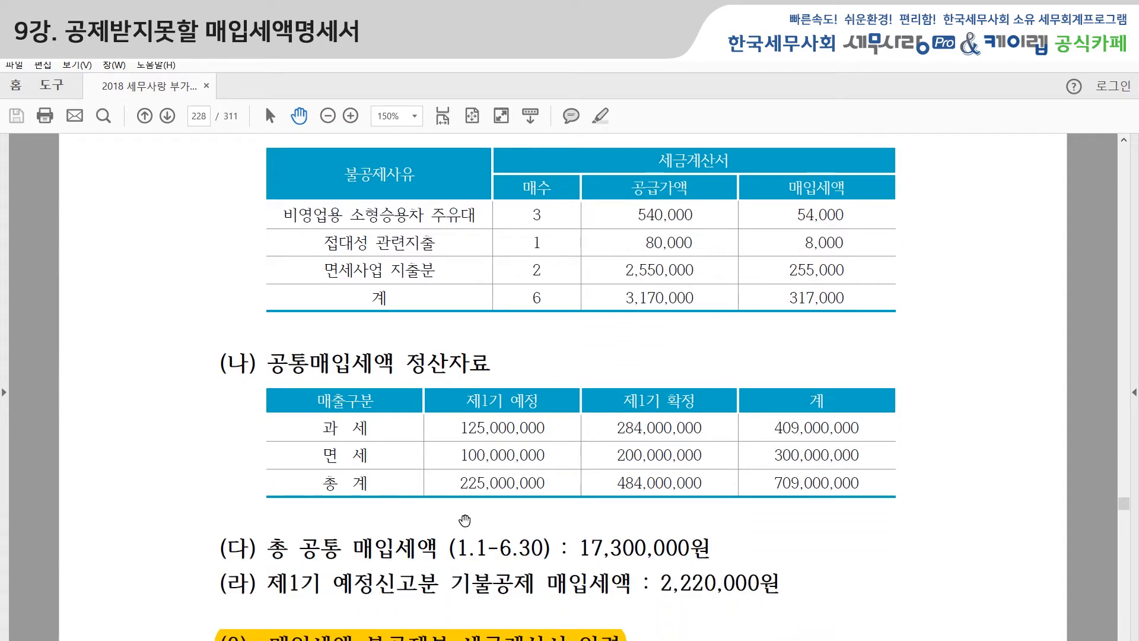
{"action": "scroll", "coordinate": [465, 520], "scroll_direction": "down", "scroll_amount": 1}
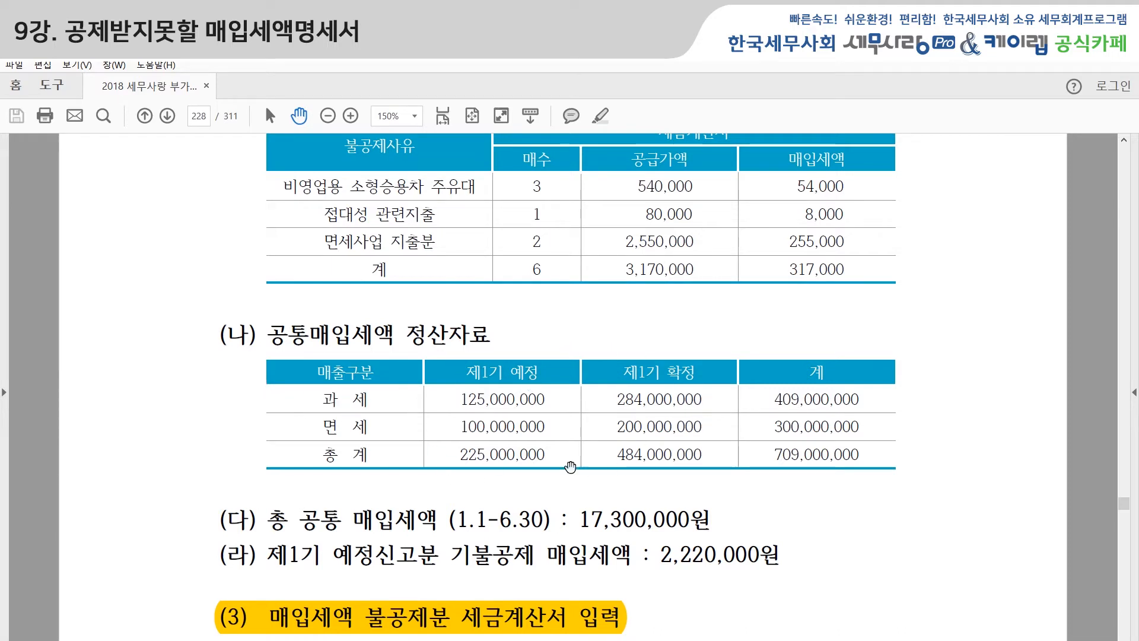
{"action": "scroll", "coordinate": [686, 473], "scroll_direction": "down", "scroll_amount": 1}
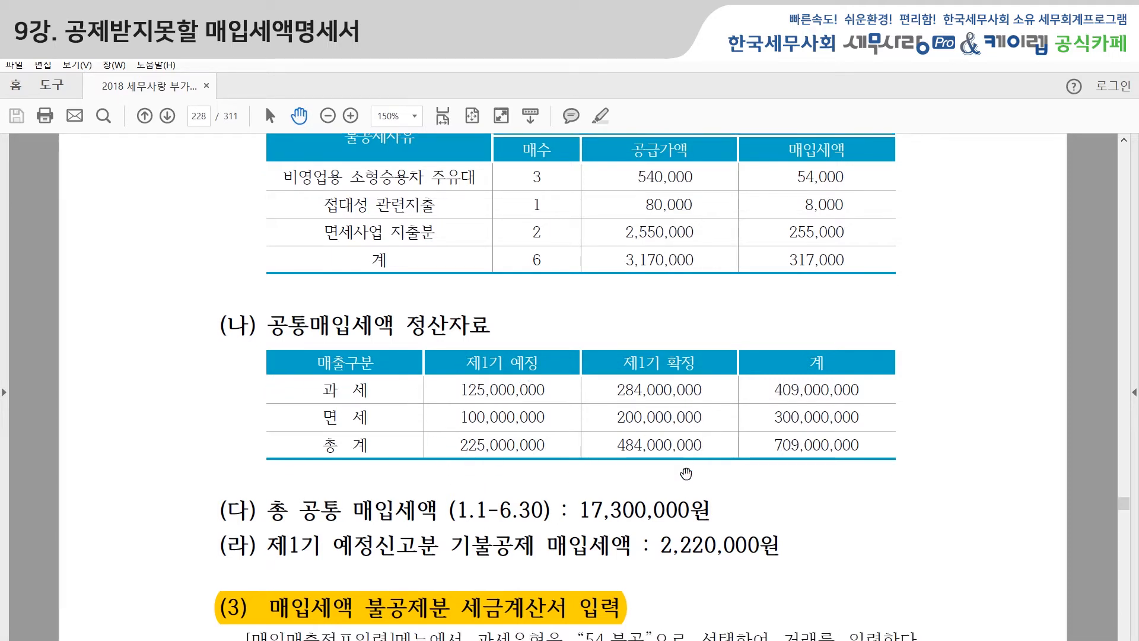
{"action": "scroll", "coordinate": [717, 438], "scroll_direction": "down", "scroll_amount": 3}
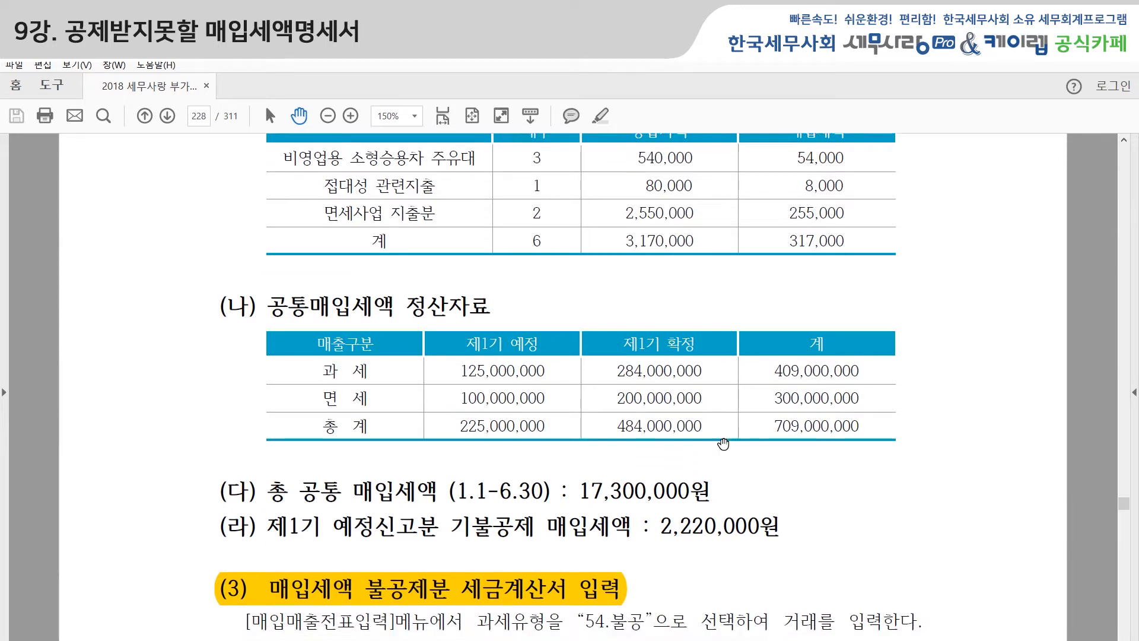
{"action": "scroll", "coordinate": [768, 442], "scroll_direction": "down", "scroll_amount": 3}
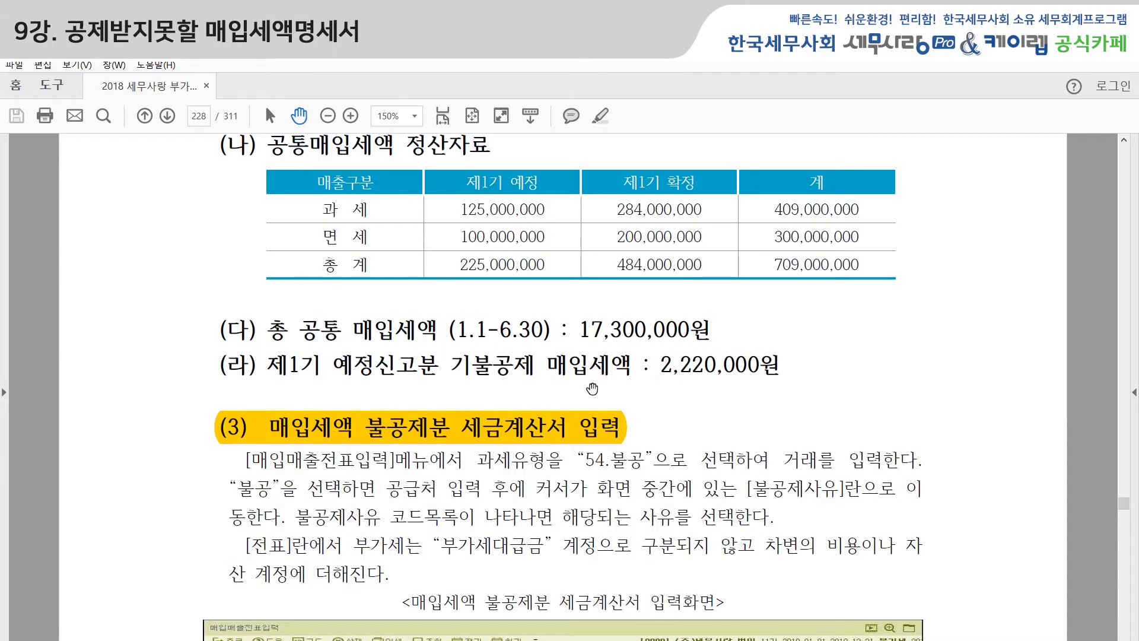
{"action": "scroll", "coordinate": [605, 404], "scroll_direction": "down", "scroll_amount": 1}
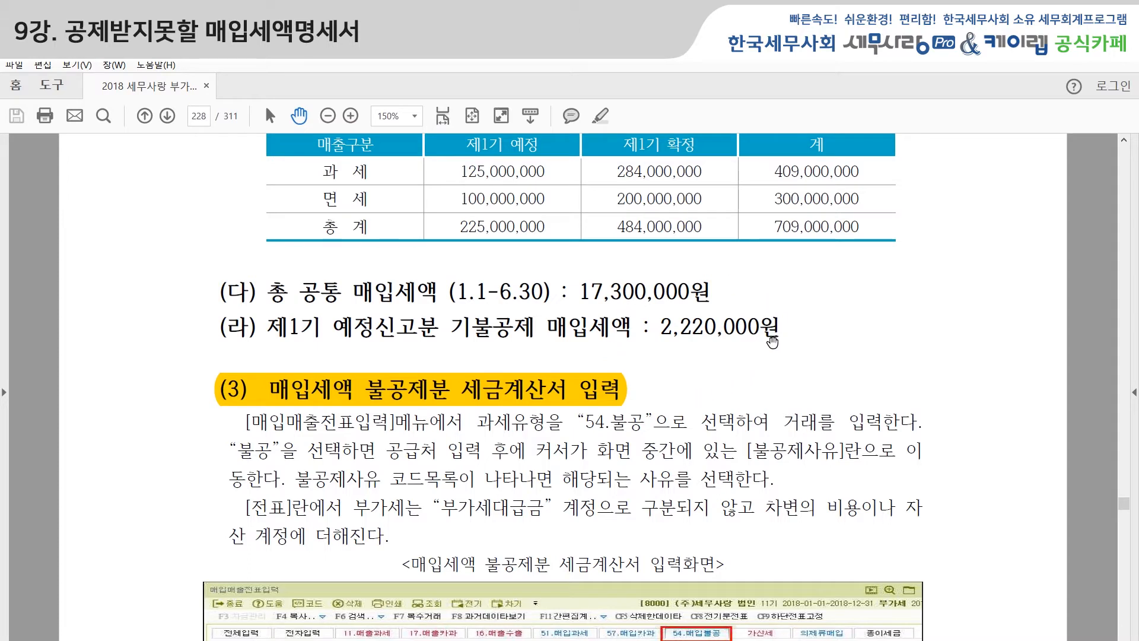
Step: Study section (3) 매입세액 불공제분 세금계산서 입력 and its example entry screen
{"action": "scroll", "coordinate": [515, 354], "scroll_direction": "down", "scroll_amount": 3}
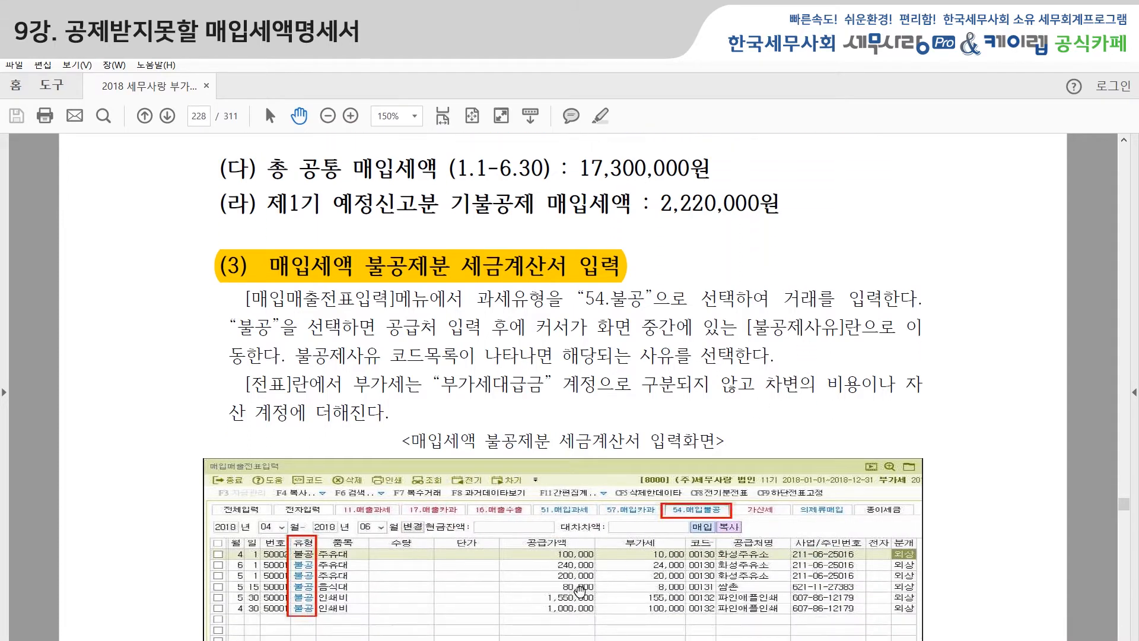
{"action": "scroll", "coordinate": [579, 592], "scroll_direction": "down", "scroll_amount": 3}
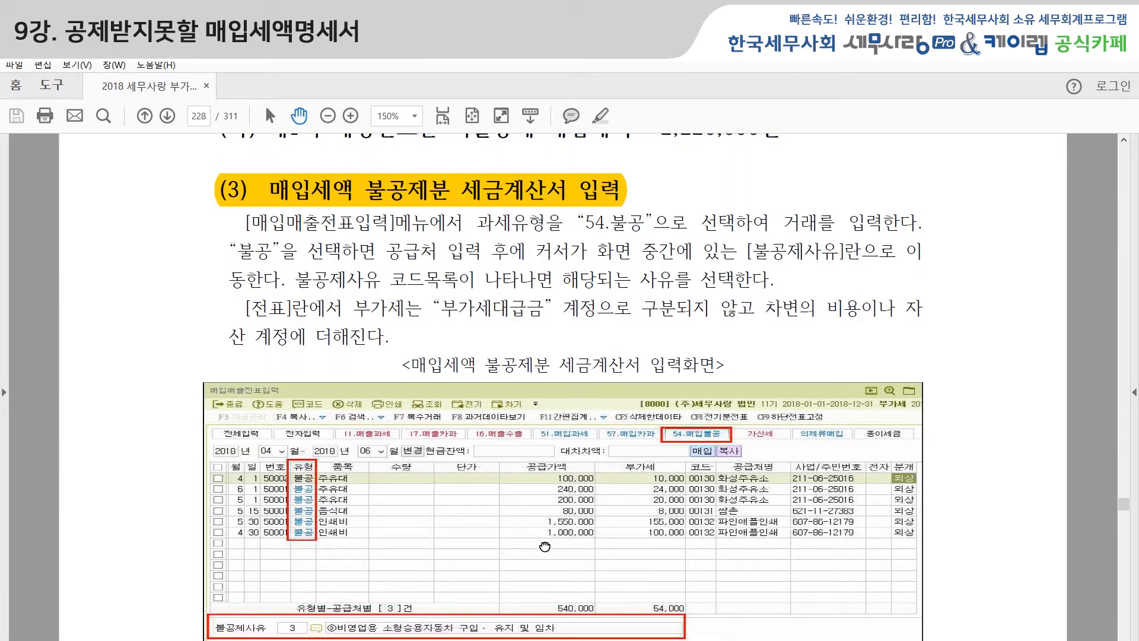
{"action": "scroll", "coordinate": [543, 546], "scroll_direction": "down", "scroll_amount": 5}
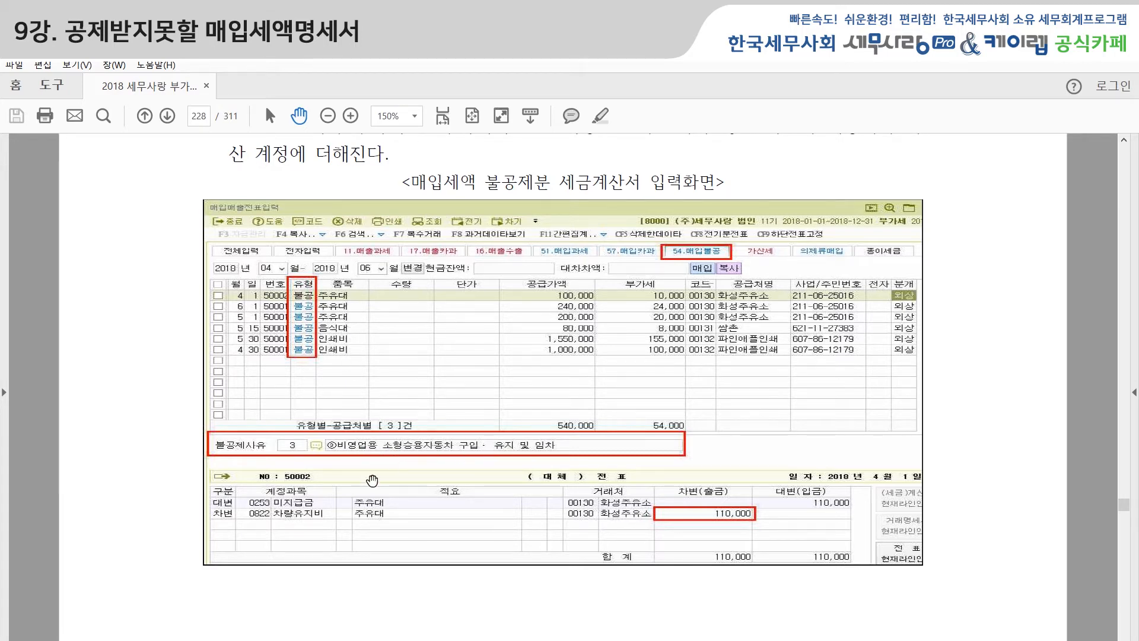
Step: Switch to 세무사랑 Pro, open 매입매출전표입력 maximized and load the vouchers for months 04 to 06
{"action": "mouse_move", "coordinate": [384, 639]}
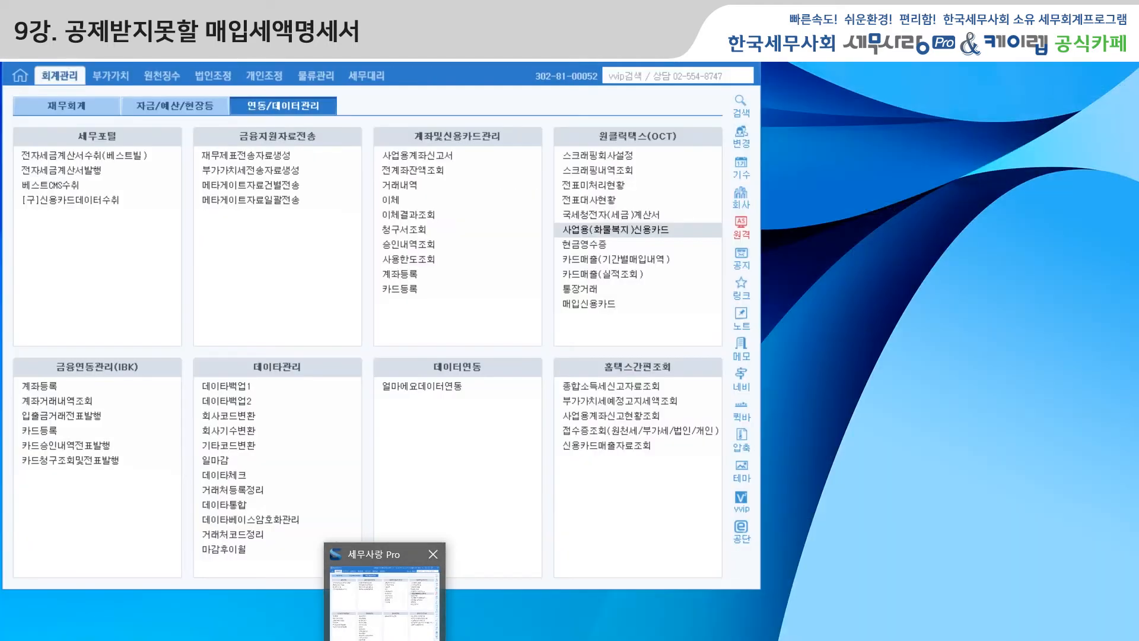
{"action": "left_click", "coordinate": [384, 600]}
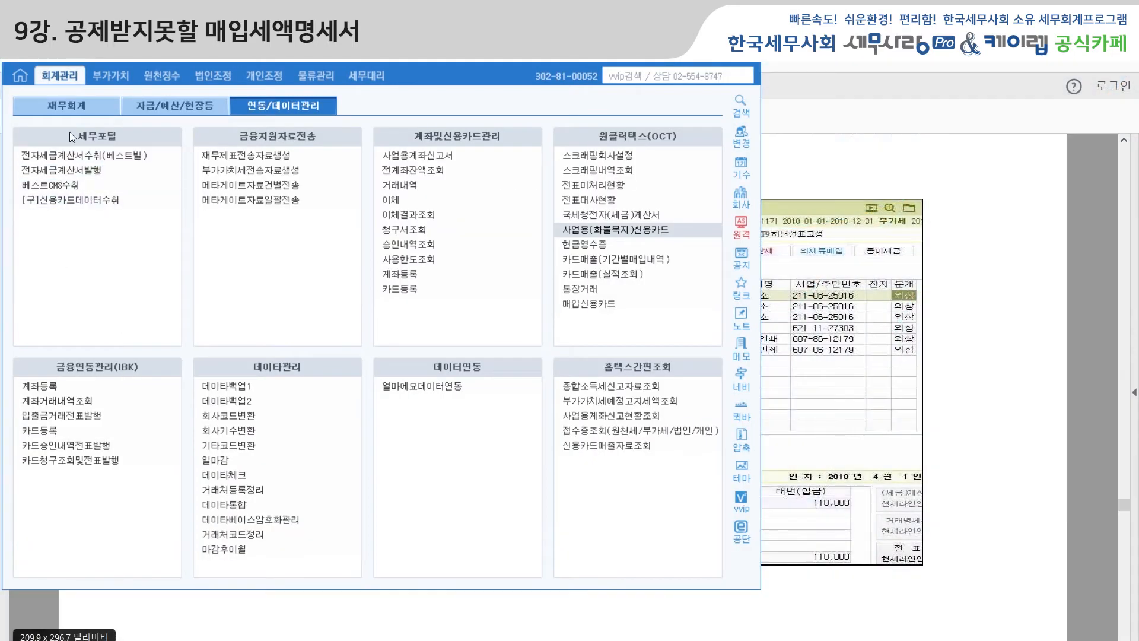
{"action": "left_click", "coordinate": [68, 106]}
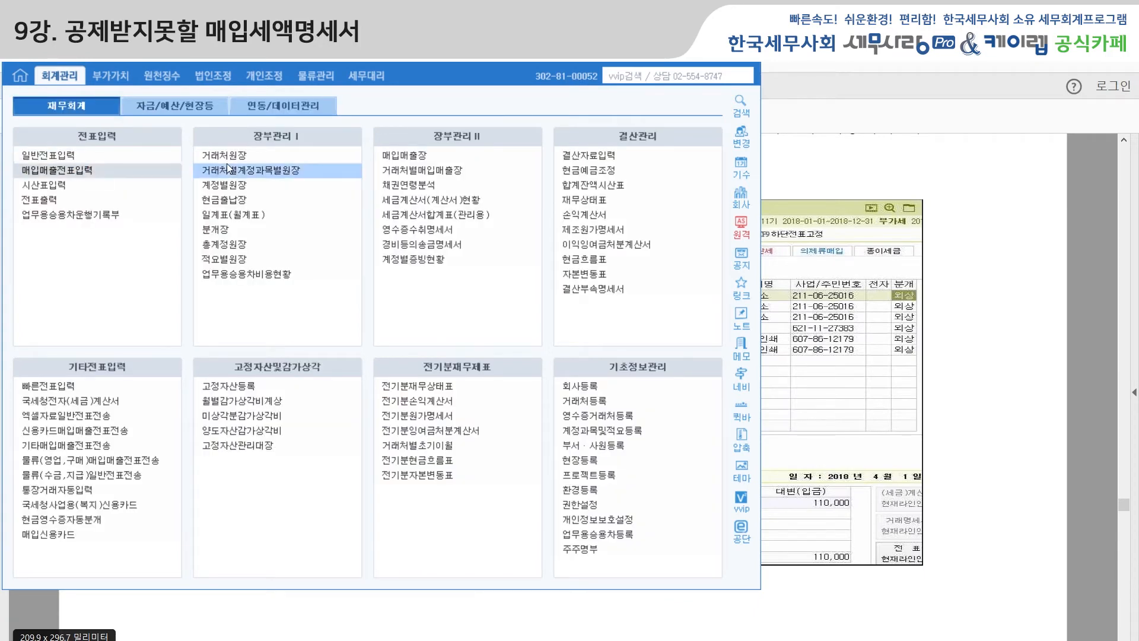
{"action": "left_click", "coordinate": [56, 170]}
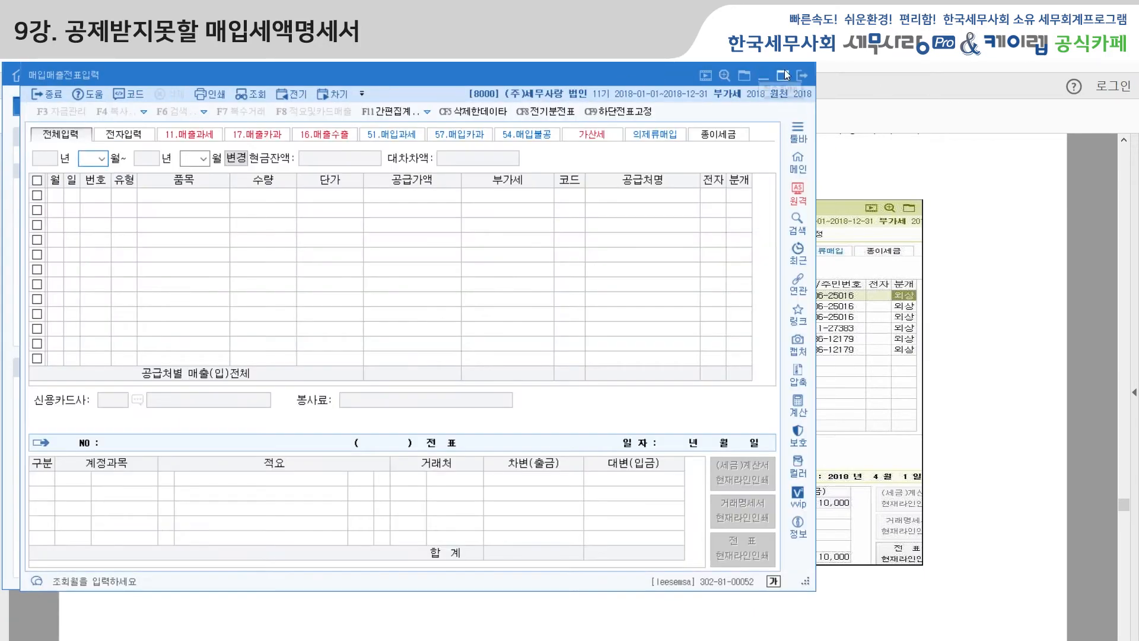
{"action": "left_click", "coordinate": [782, 75]}
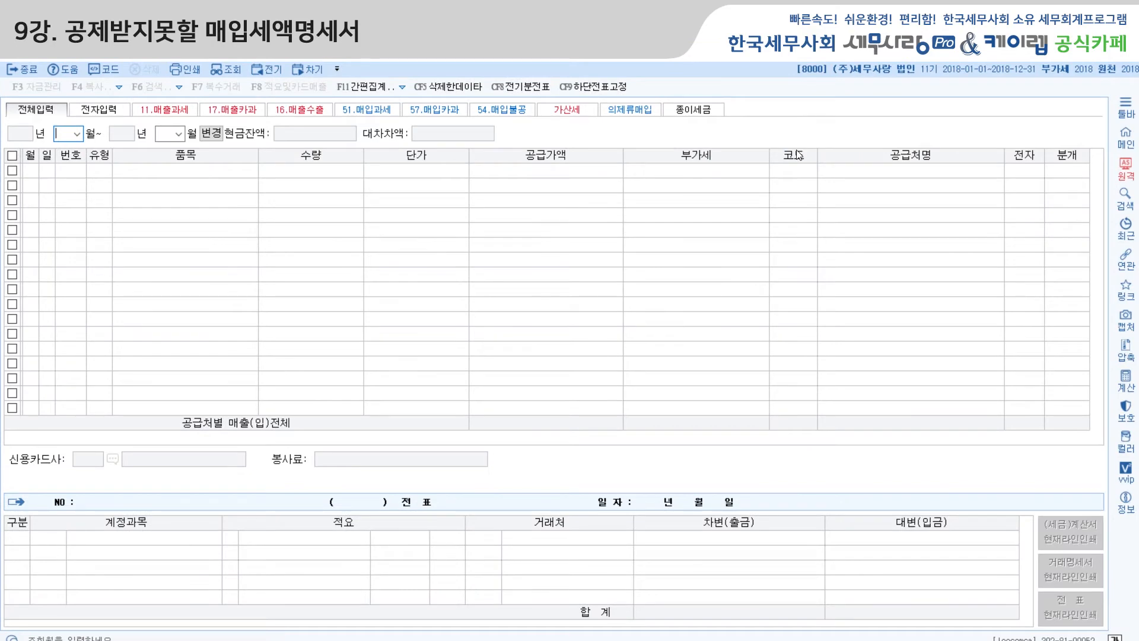
{"action": "type", "text": "0406"}
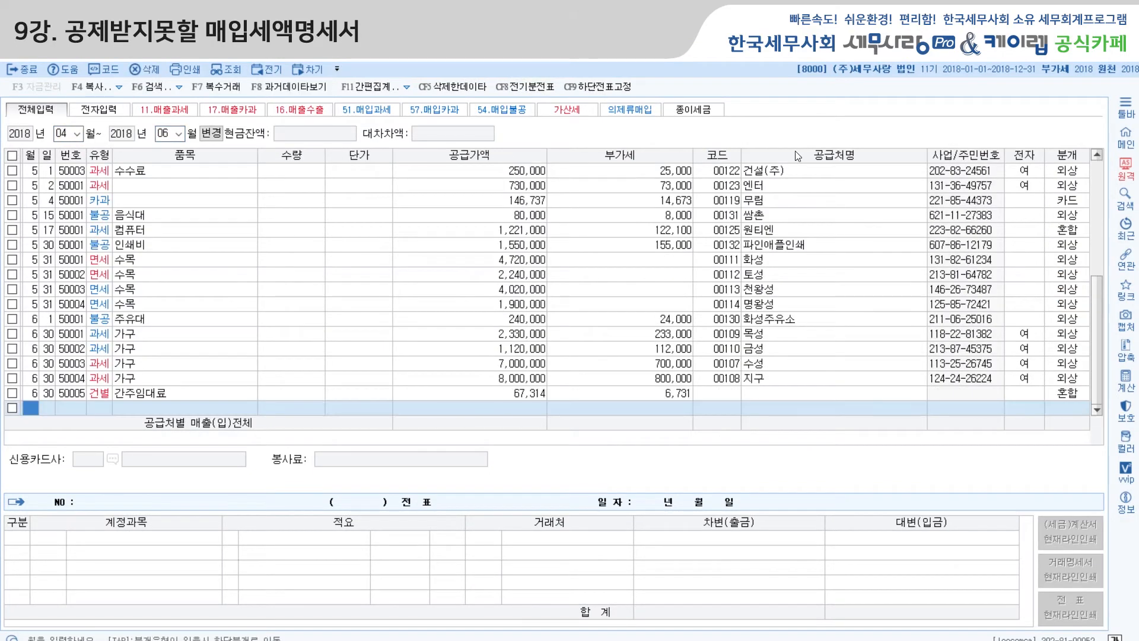
Step: Check the 불공제사유 of the June 1 주유대 and May 15 음식대 entries, viewing the reason list for each without changing it
{"action": "left_click", "coordinate": [145, 321]}
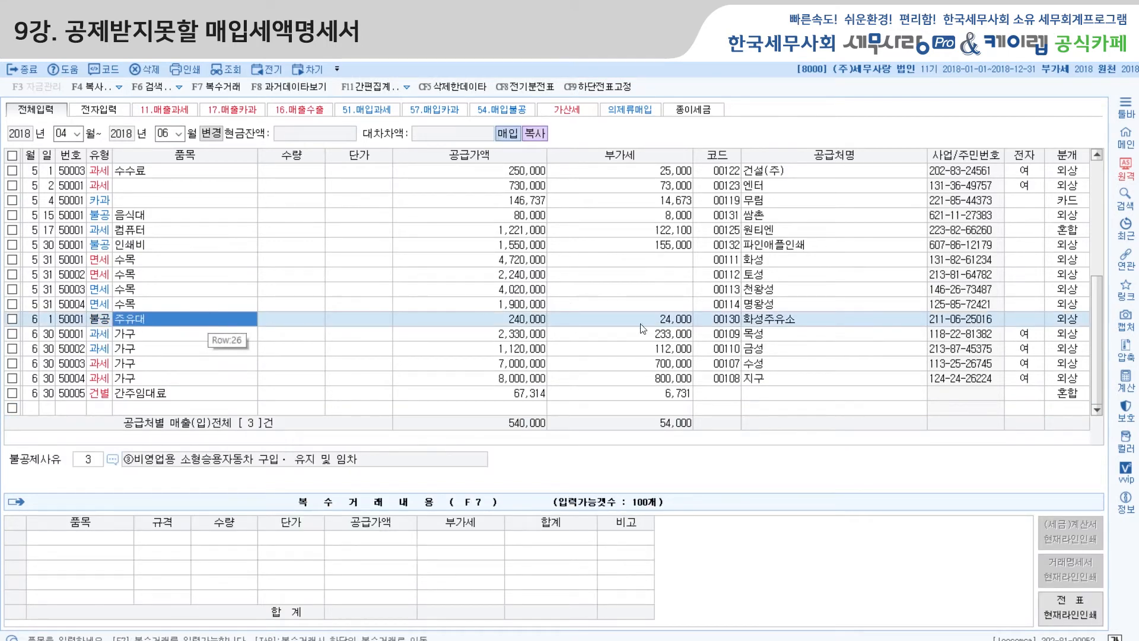
{"action": "left_click", "coordinate": [112, 460]}
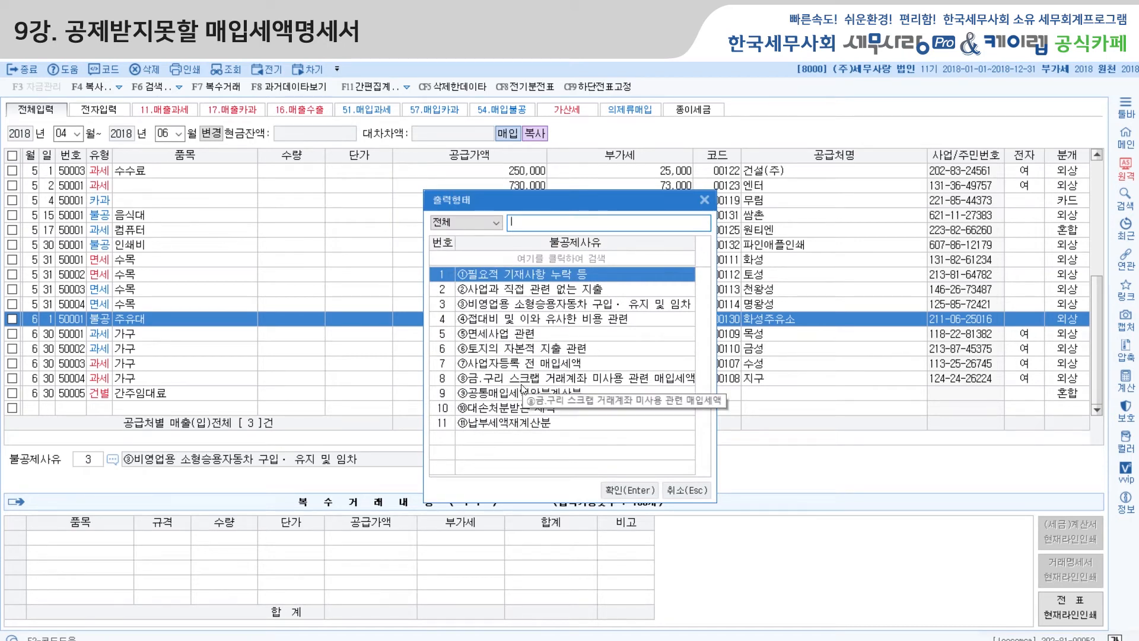
{"action": "left_click", "coordinate": [691, 490]}
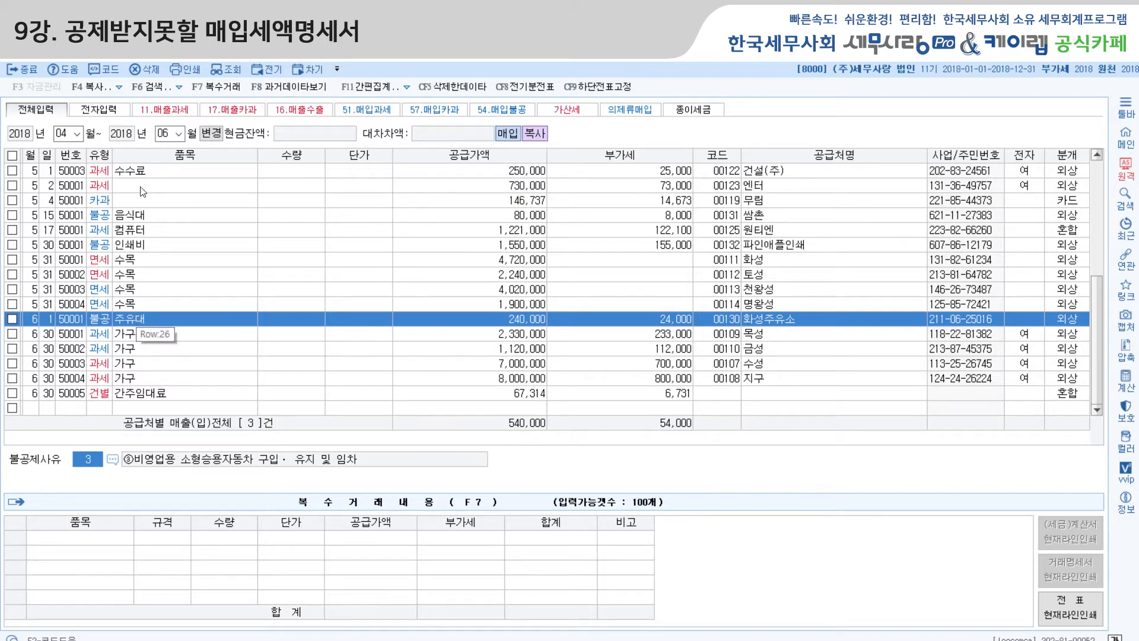
{"action": "left_click", "coordinate": [149, 217]}
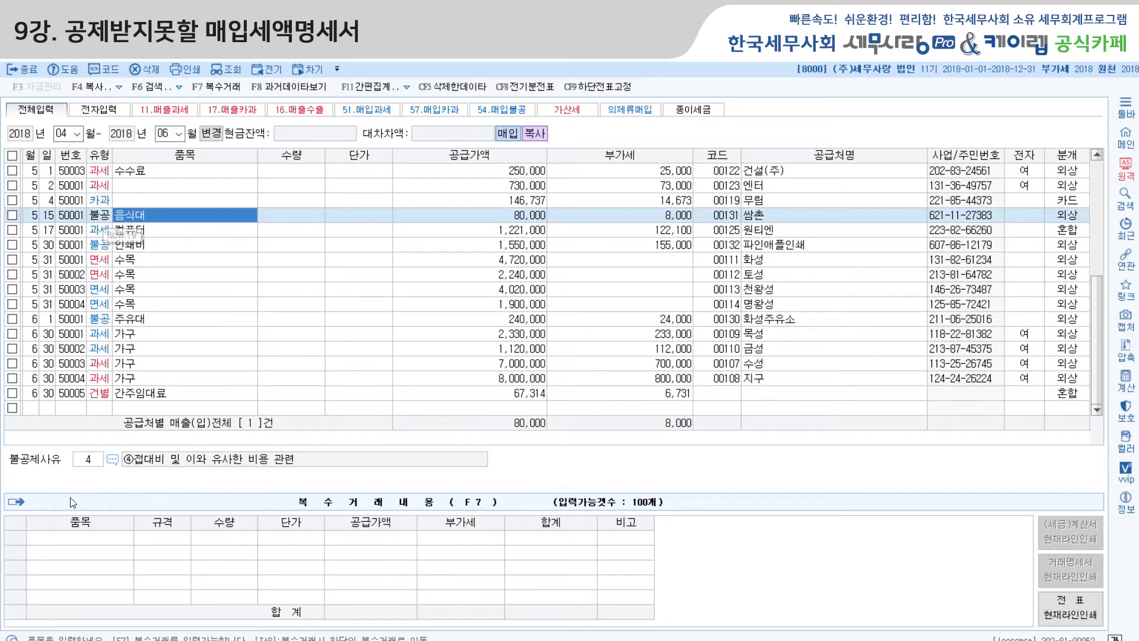
{"action": "left_click", "coordinate": [113, 460]}
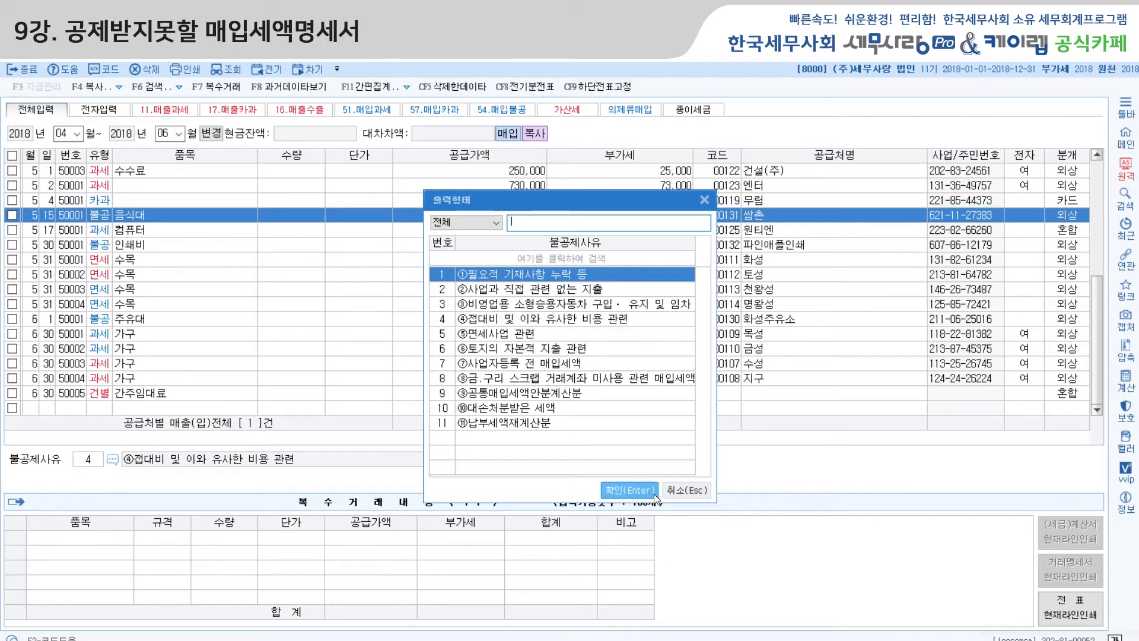
{"action": "left_click", "coordinate": [677, 489]}
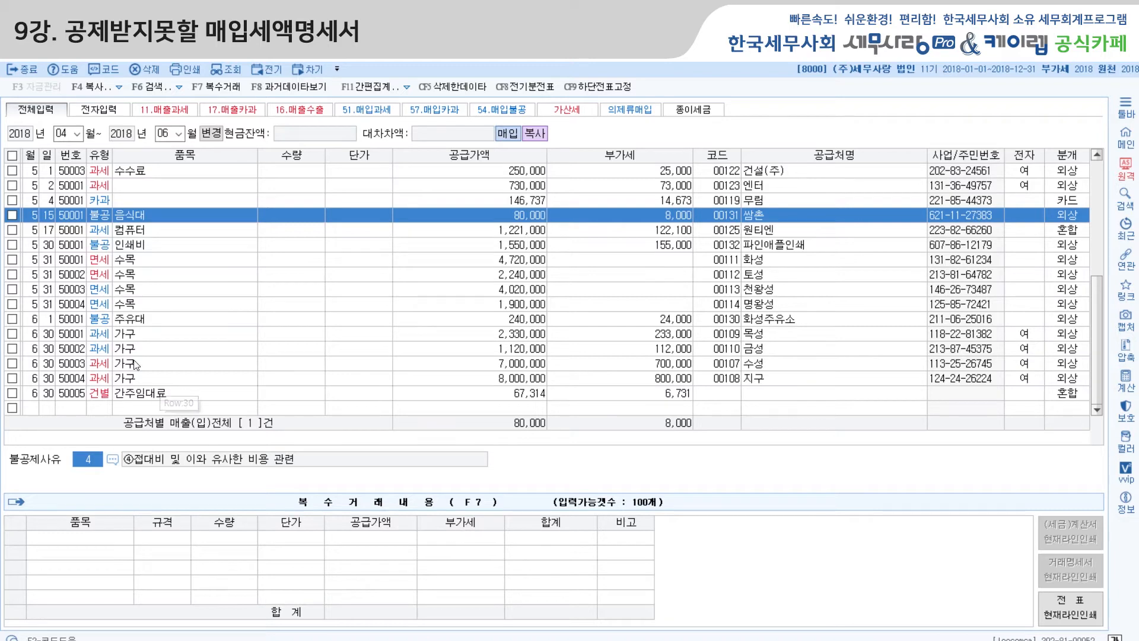
Step: Start a new voucher line below the existing entries, dated June 30, with VAT type 54 불공
{"action": "scroll", "coordinate": [151, 322], "scroll_direction": "up", "scroll_amount": 5}
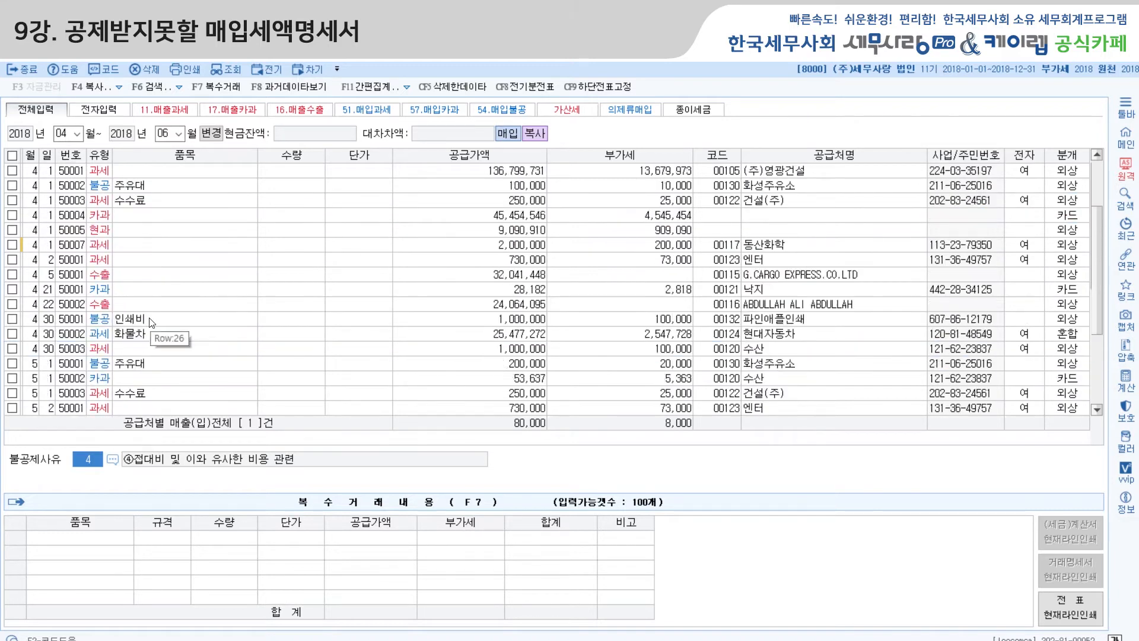
{"action": "scroll", "coordinate": [155, 321], "scroll_direction": "down", "scroll_amount": 4}
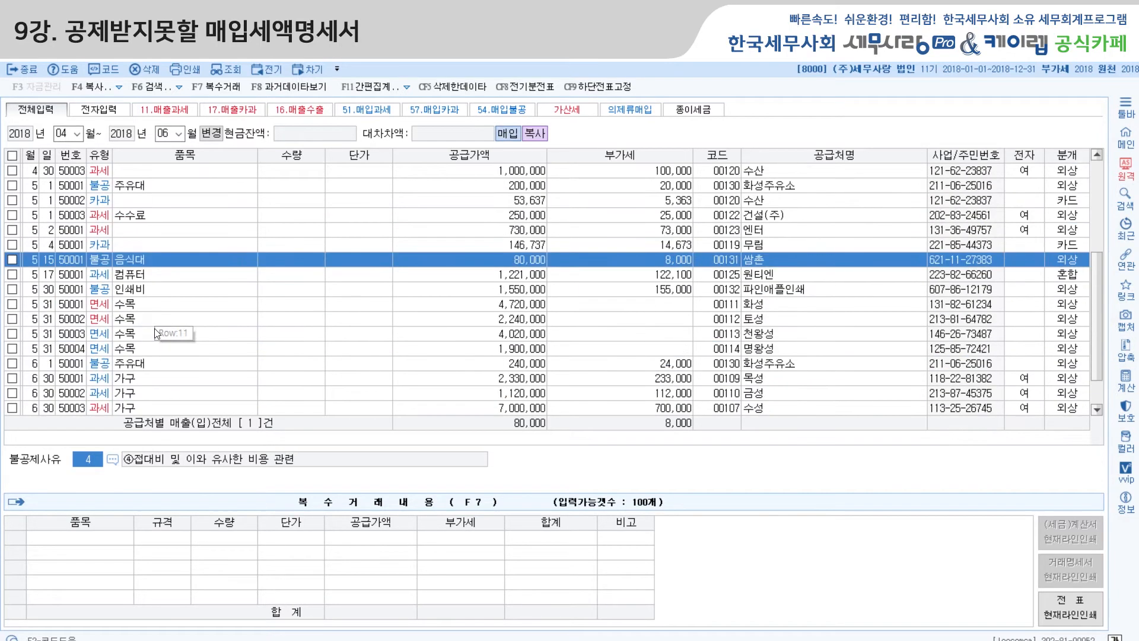
{"action": "scroll", "coordinate": [155, 338], "scroll_direction": "down", "scroll_amount": 1}
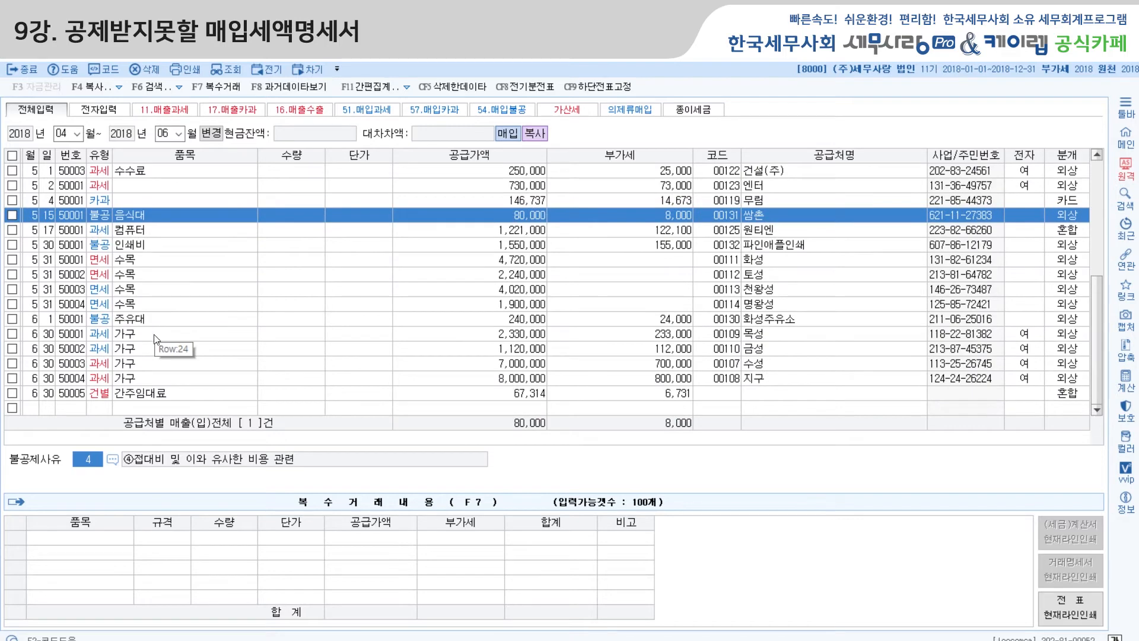
{"action": "left_click", "coordinate": [41, 408]}
{"action": "type", "text": "6"}
{"action": "key", "text": "Return"}
{"action": "type", "text": "30"}
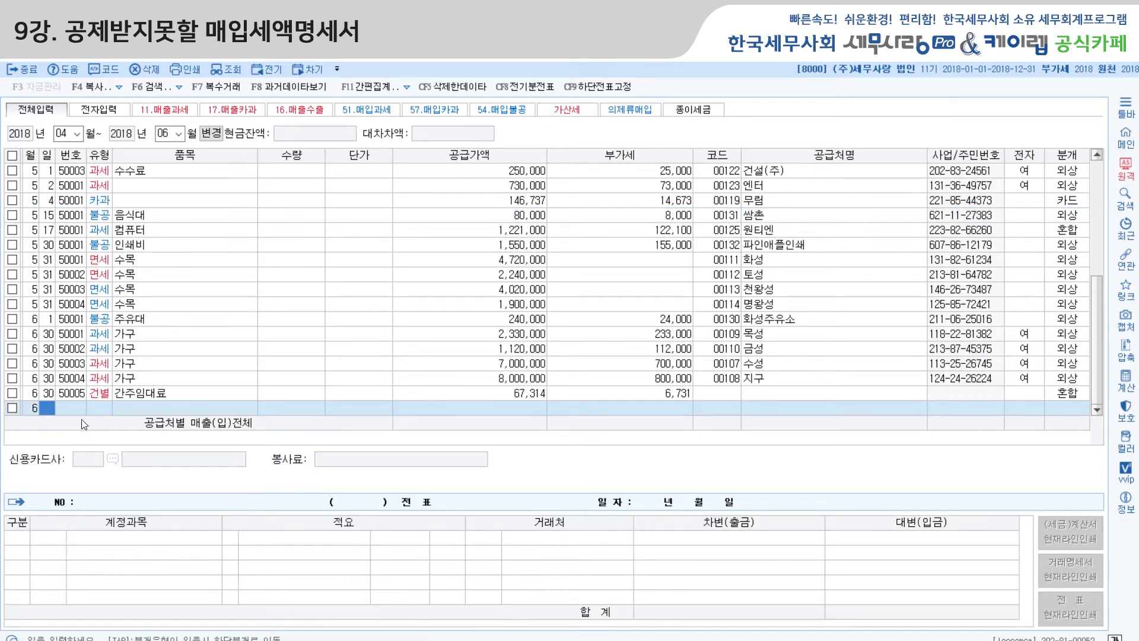
{"action": "key", "text": "Return"}
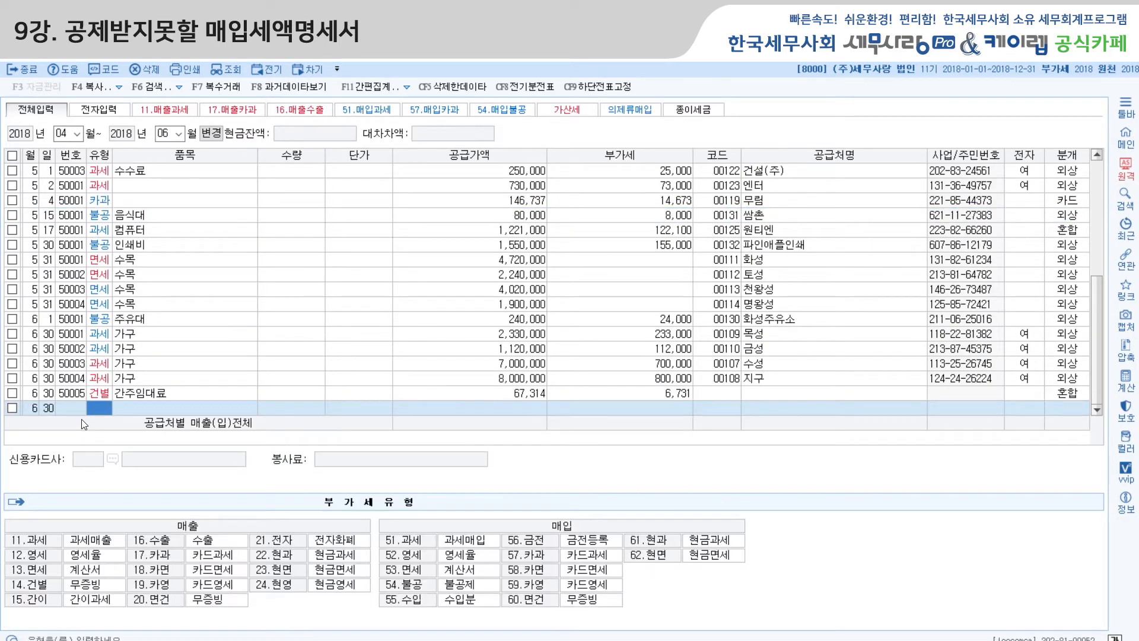
{"action": "type", "text": "54"}
{"action": "key", "text": "Return"}
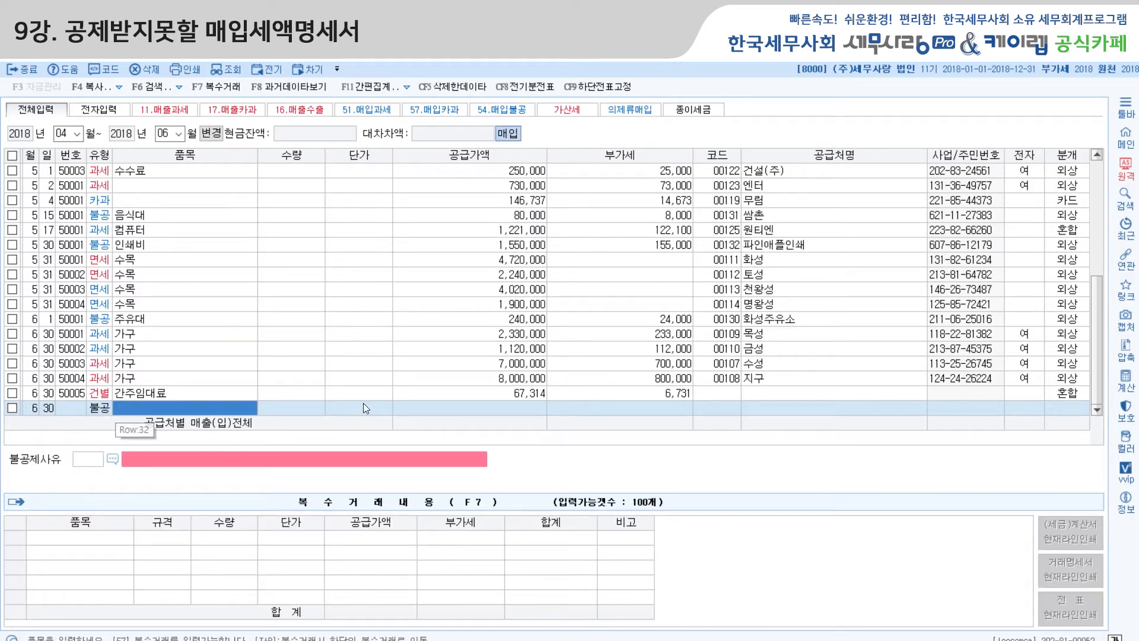
Step: Enter a 공급가액 of 1,000,000 and the supplier 수성 on the new June 30 불공 line
{"action": "left_click", "coordinate": [514, 410]}
{"action": "type", "text": "1"}
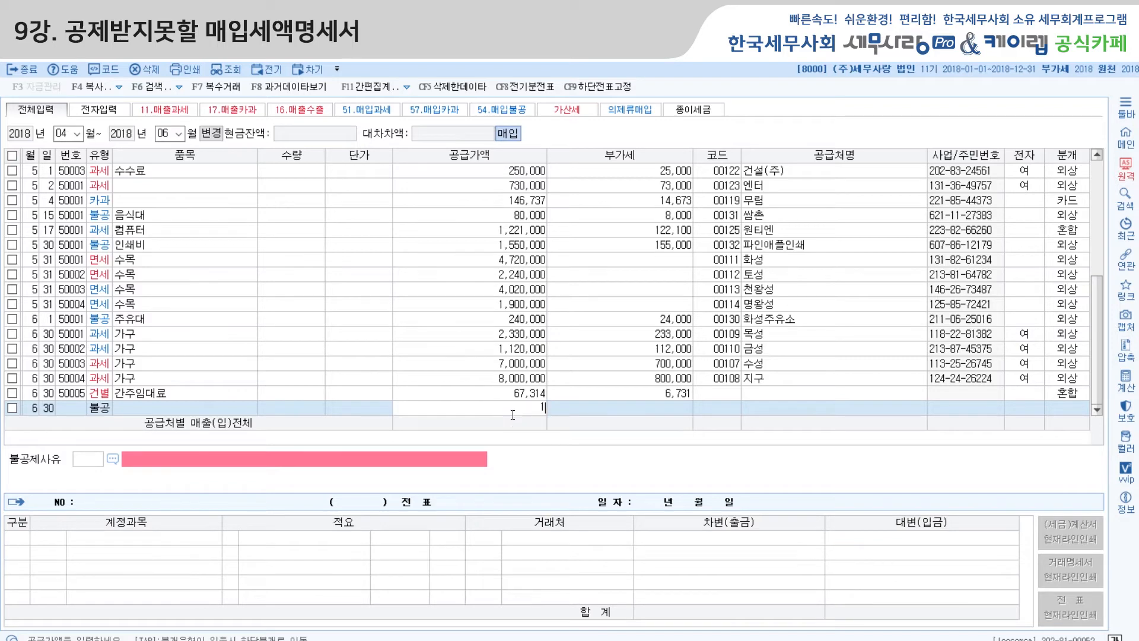
{"action": "type", "text": ",000,000"}
{"action": "key", "text": "Return"}
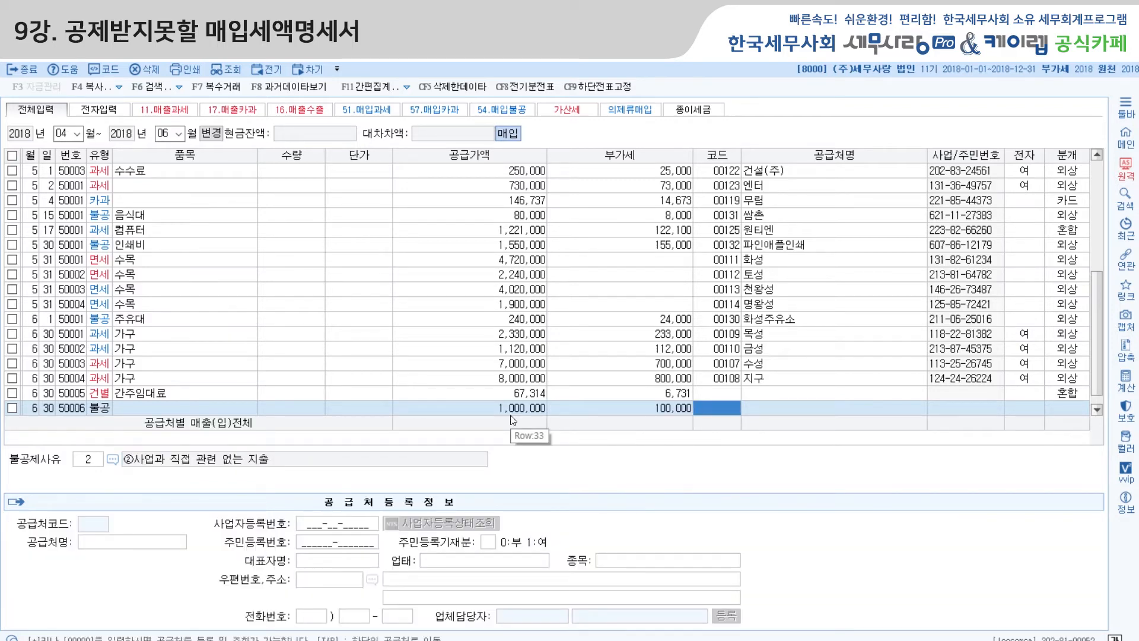
{"action": "type", "text": "107"}
{"action": "key", "text": "Return"}
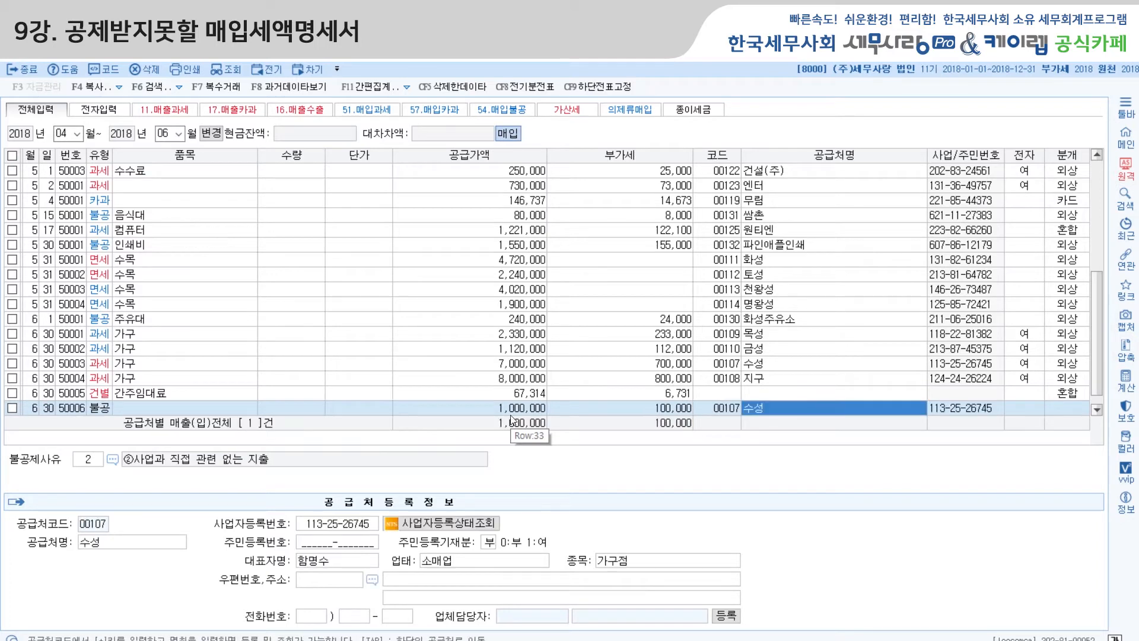
{"action": "key", "text": "Return"}
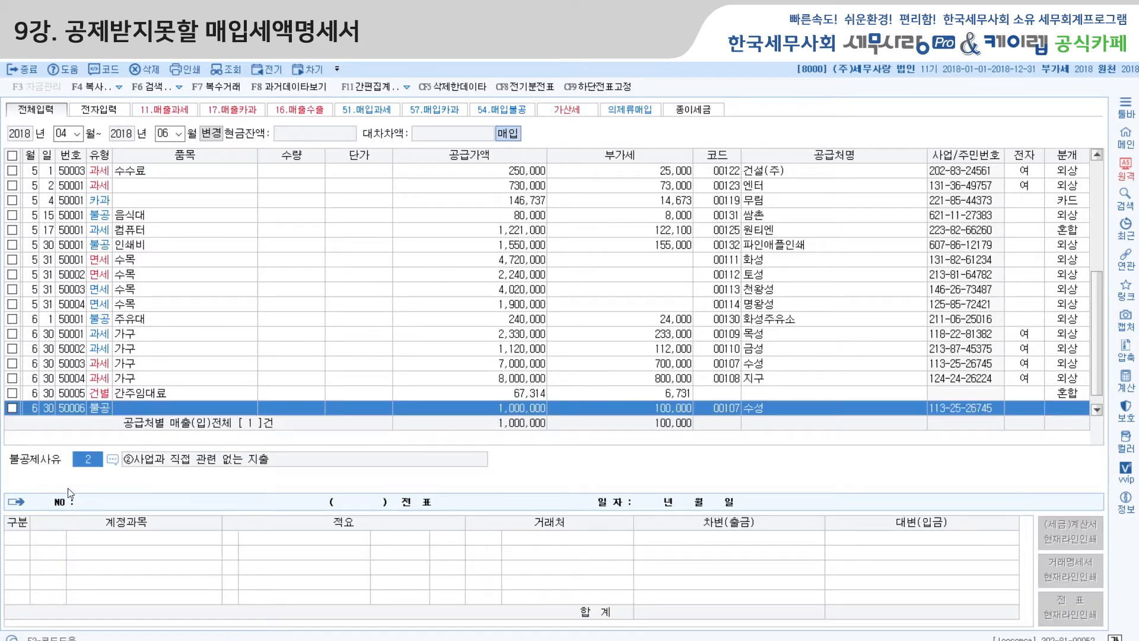
Step: Set the new line's 불공제사유 to 1 필요적 기재사항 누락 등 and its 분개 type to 2 (외상)
{"action": "left_click", "coordinate": [113, 460]}
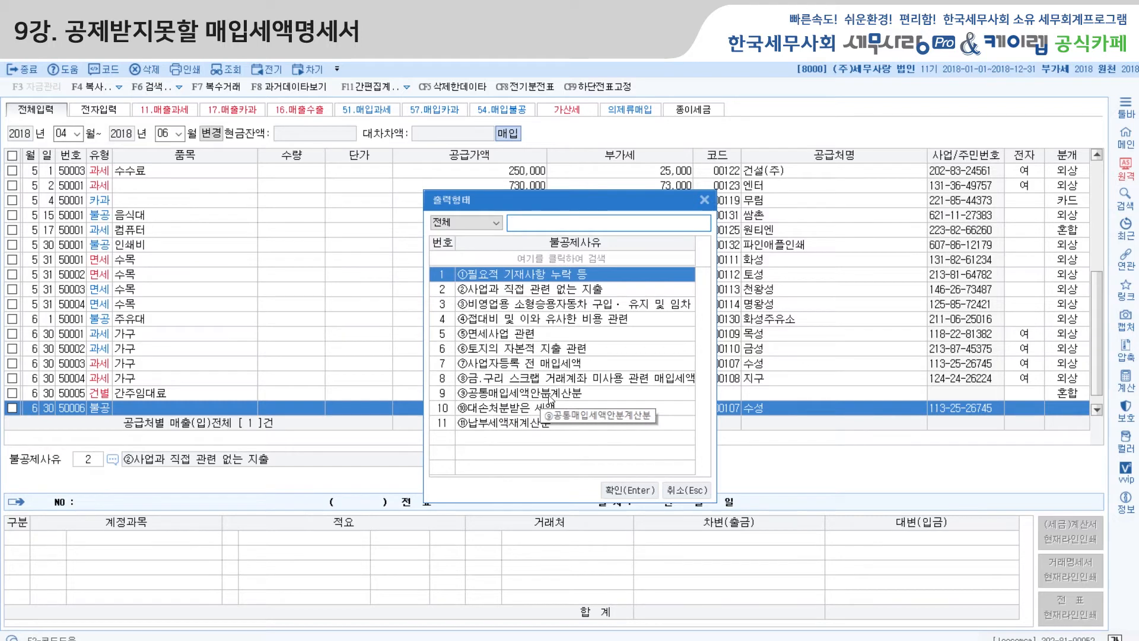
{"action": "left_click", "coordinate": [615, 490]}
{"action": "type", "text": "1"}
{"action": "key", "text": "Return"}
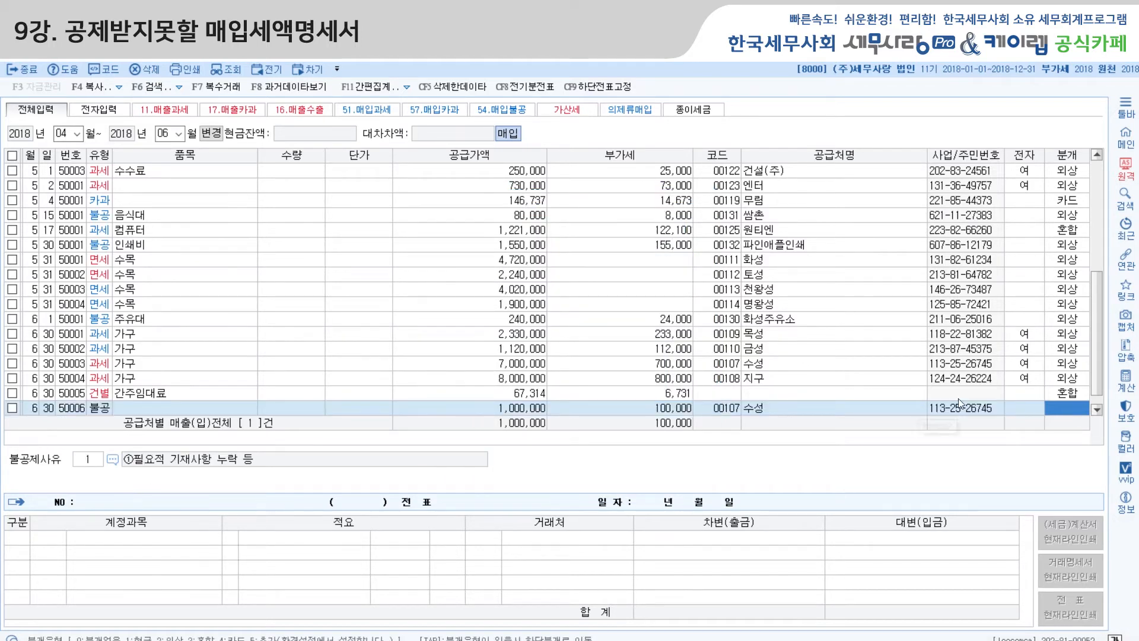
{"action": "type", "text": "2"}
{"action": "key", "text": "Return"}
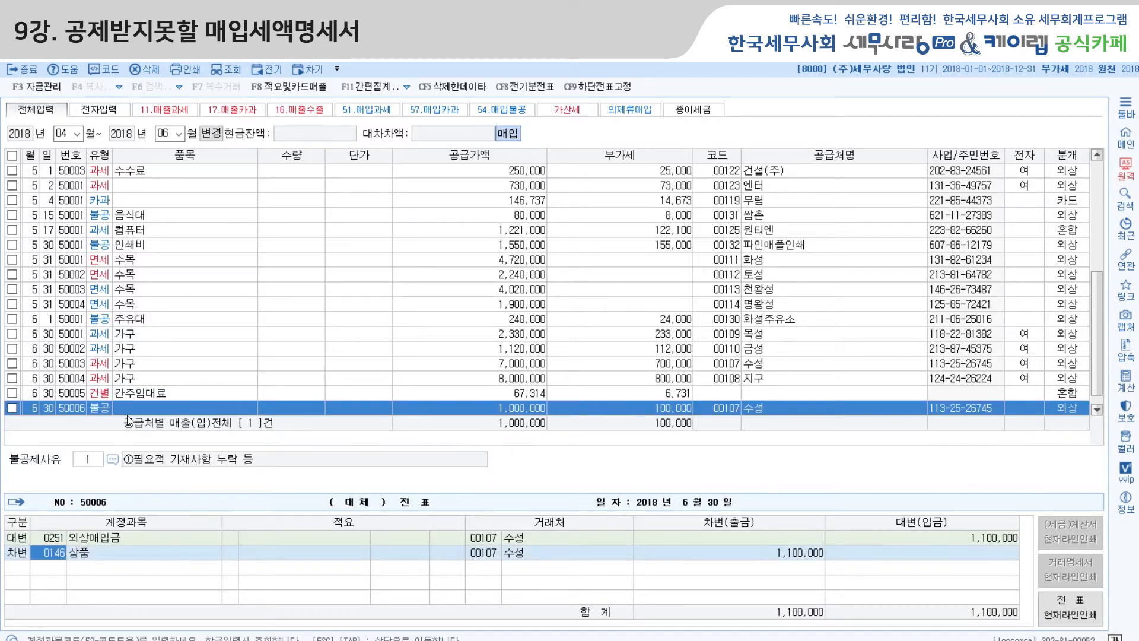
Step: Change the 불공제사유 of the June 30 수성 불공 line to 9 공통매입세액안분계산분
{"action": "left_click", "coordinate": [112, 459]}
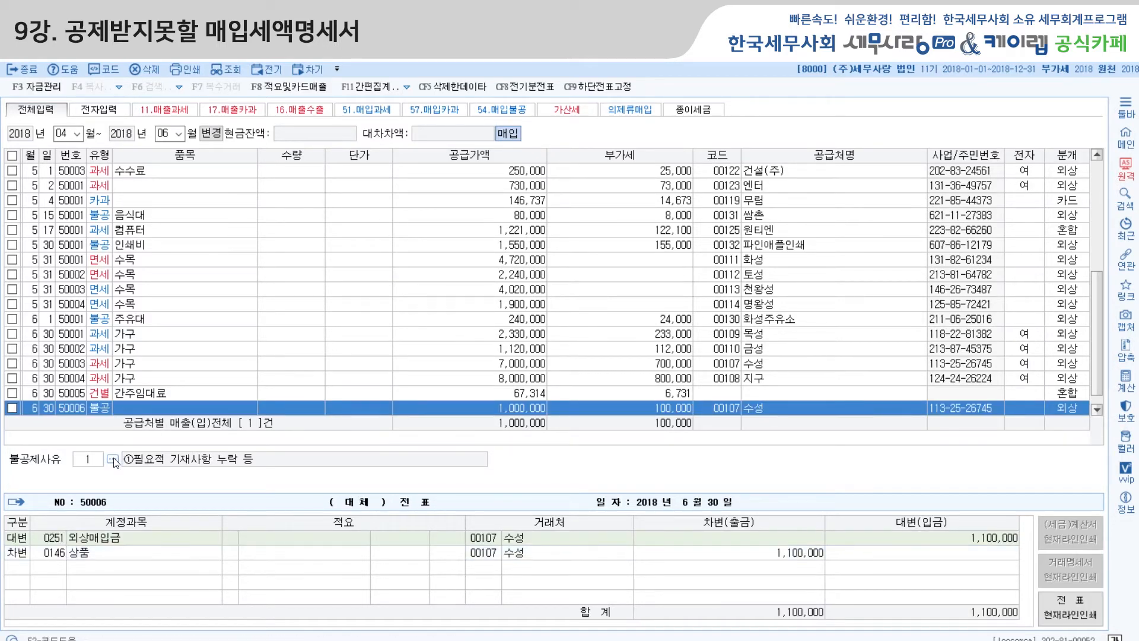
{"action": "left_click", "coordinate": [516, 394]}
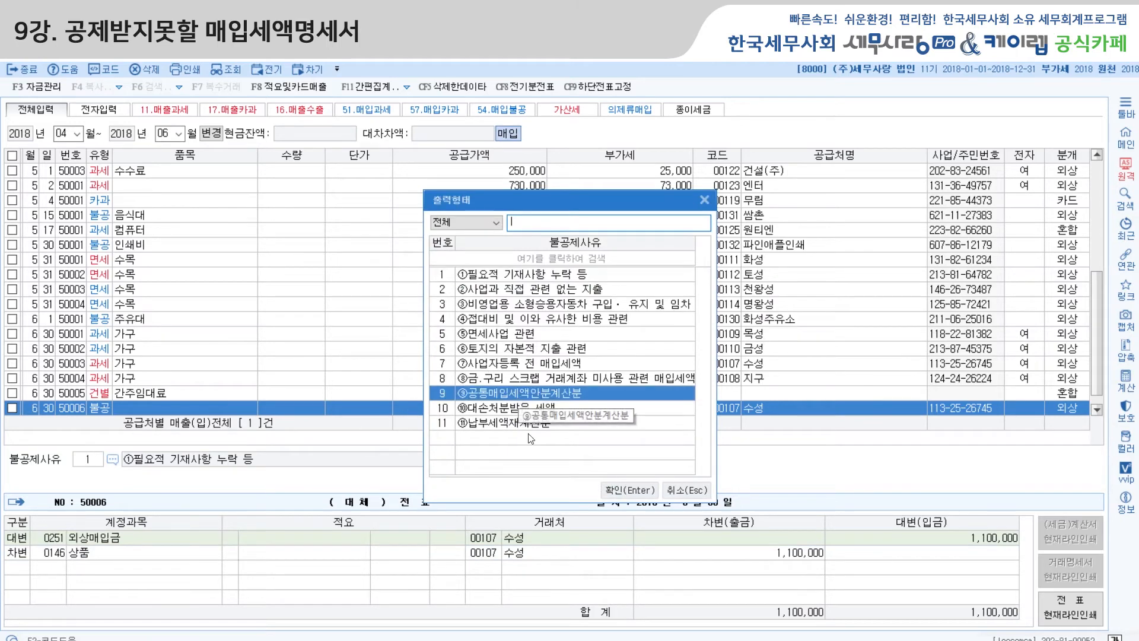
{"action": "left_click", "coordinate": [614, 491]}
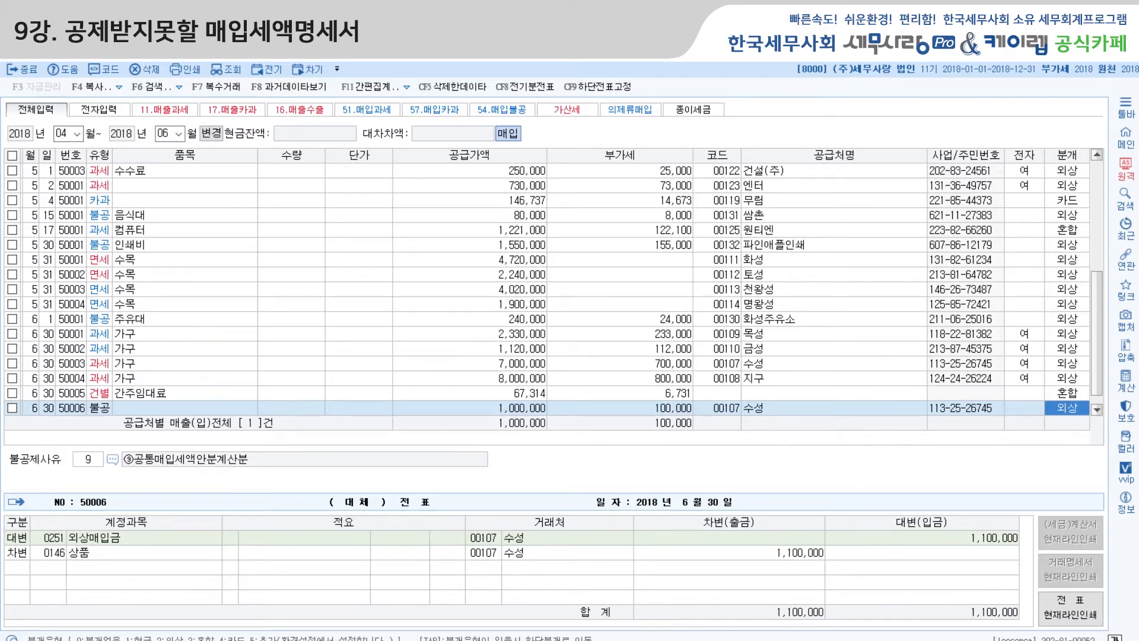
Step: Switch to the PDF textbook and read the 불공제사유 selection example and section (4) on filling in 공제받지 못할 매입세액 내역
{"action": "key", "text": "alt+Tab"}
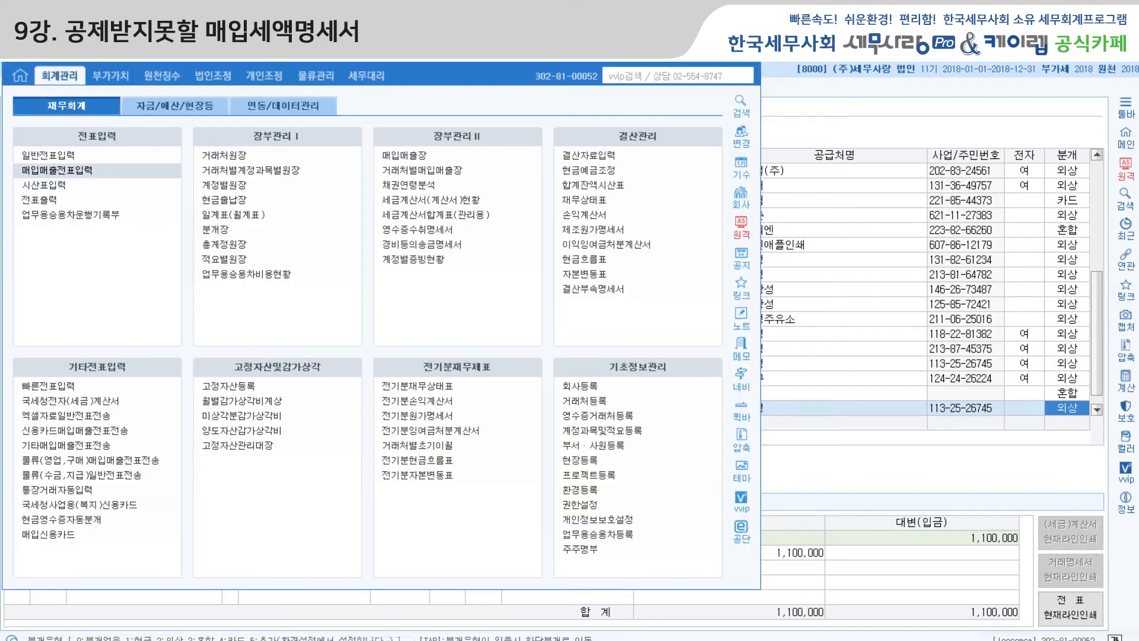
{"action": "key", "text": "alt+Tab"}
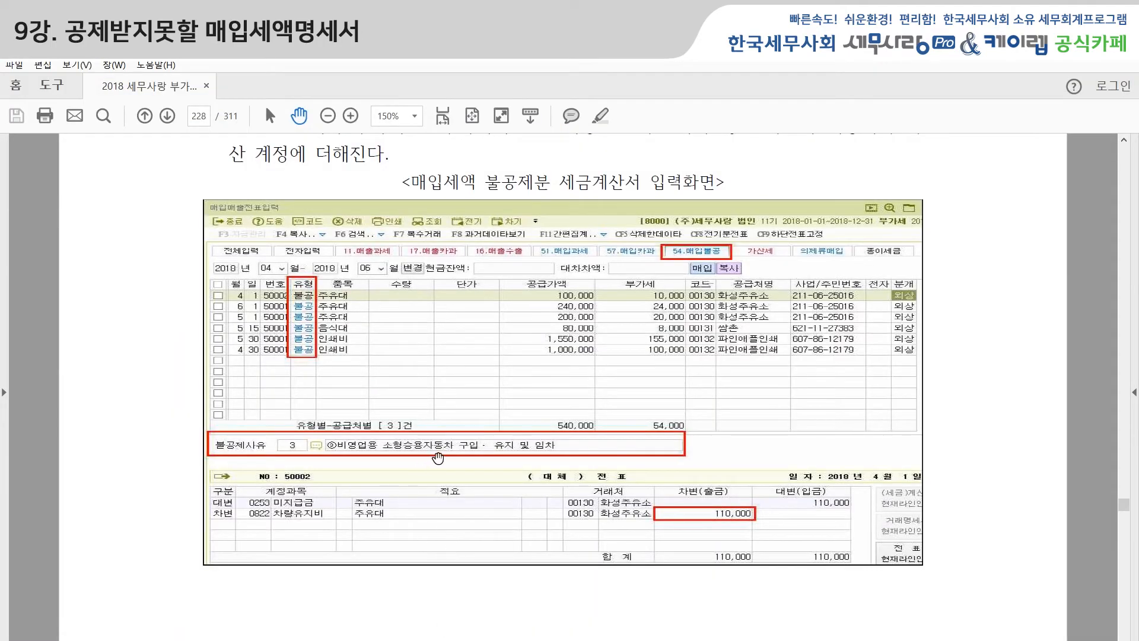
{"action": "scroll", "coordinate": [660, 534], "scroll_direction": "down", "scroll_amount": 8}
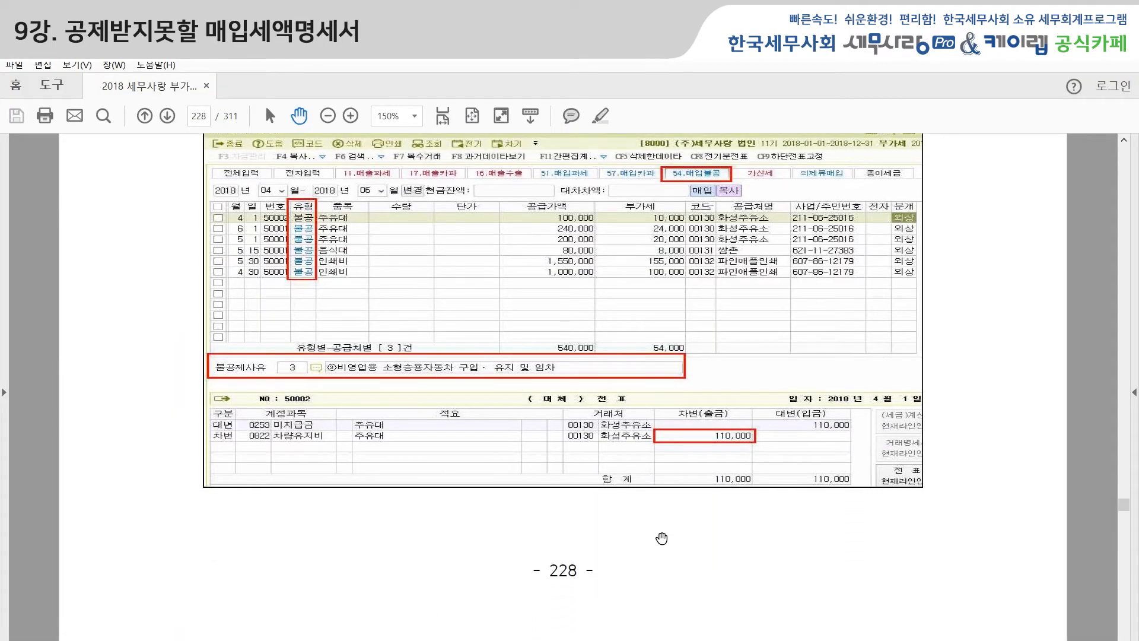
{"action": "scroll", "coordinate": [655, 544], "scroll_direction": "down", "scroll_amount": 5}
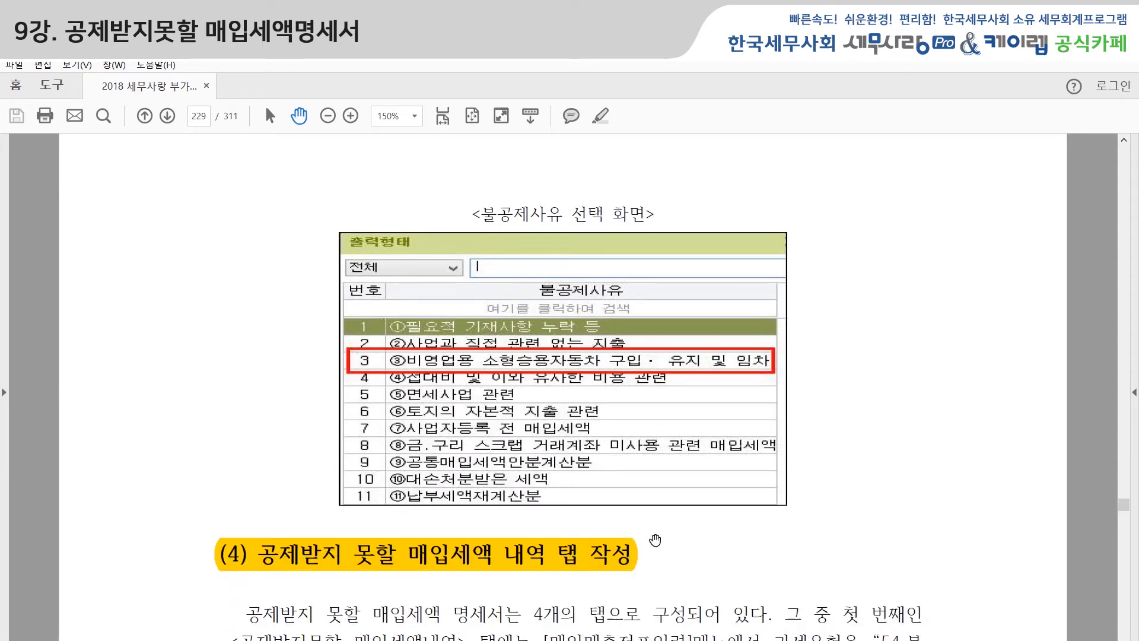
{"action": "scroll", "coordinate": [655, 538], "scroll_direction": "down", "scroll_amount": 5}
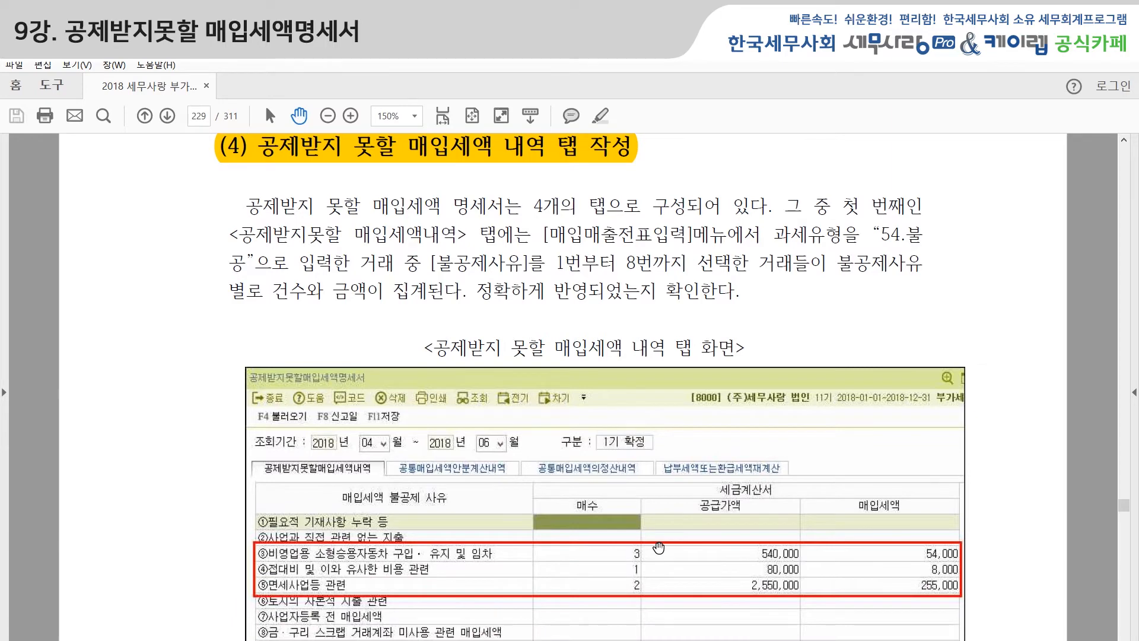
{"action": "scroll", "coordinate": [659, 547], "scroll_direction": "down", "scroll_amount": 1}
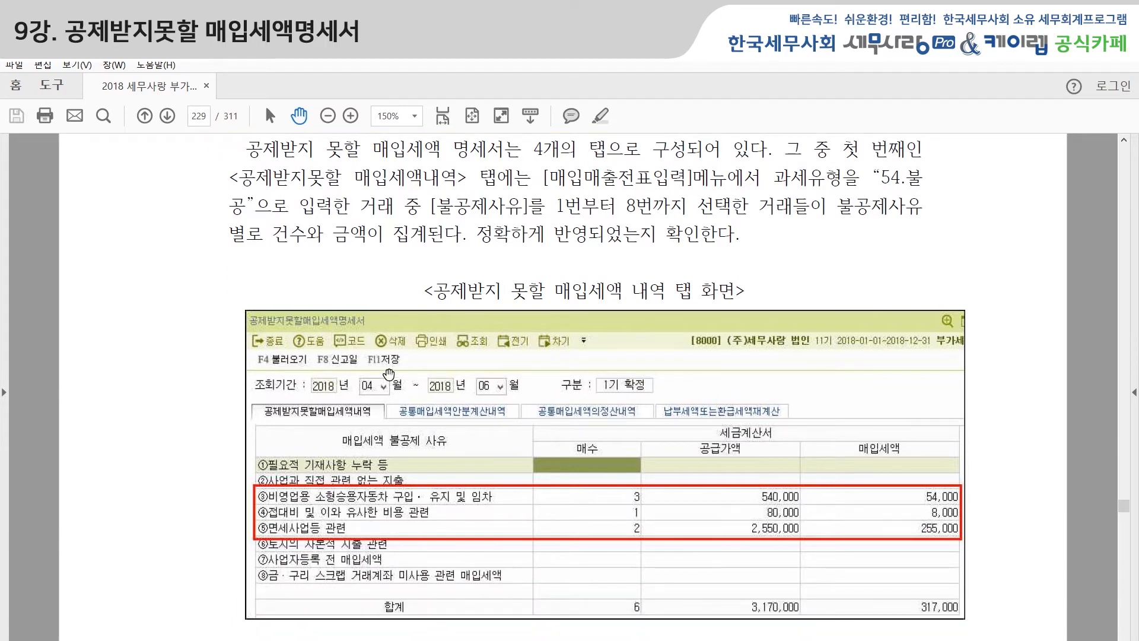
{"action": "scroll", "coordinate": [412, 459], "scroll_direction": "down", "scroll_amount": 2}
{"action": "scroll", "coordinate": [412, 458], "scroll_direction": "down", "scroll_amount": 1}
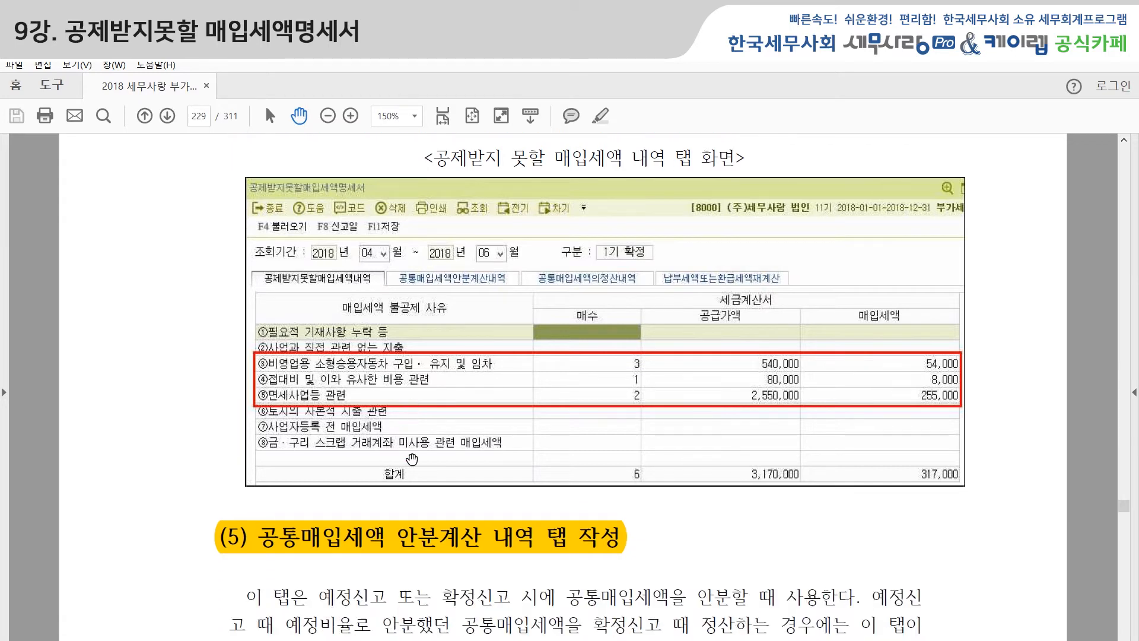
Step: Switch back to the tax program, open 공제받지못할매입세액명세서 maximized, and load the saved data for 2018 months 04 to 06
{"action": "key", "text": "alt+Tab"}
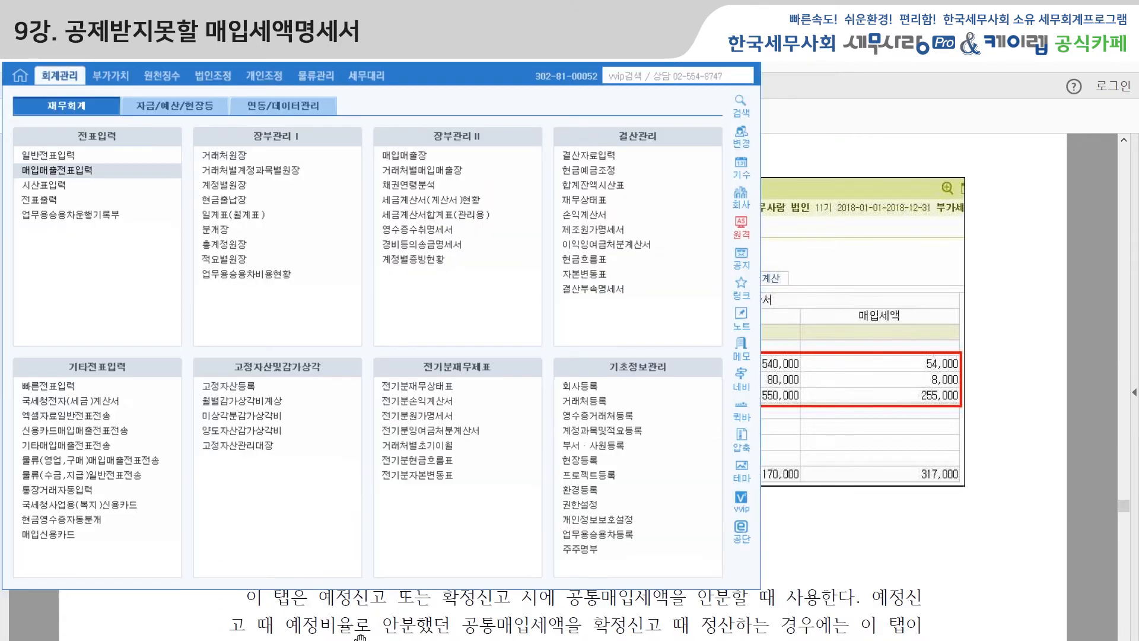
{"action": "left_click", "coordinate": [108, 77]}
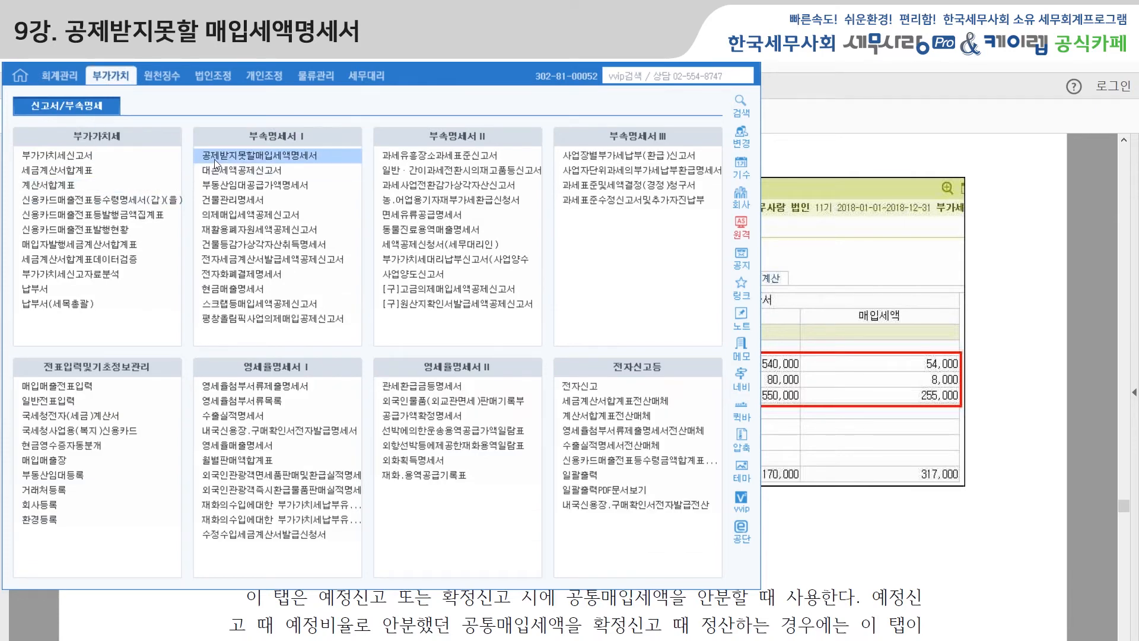
{"action": "left_click", "coordinate": [263, 154]}
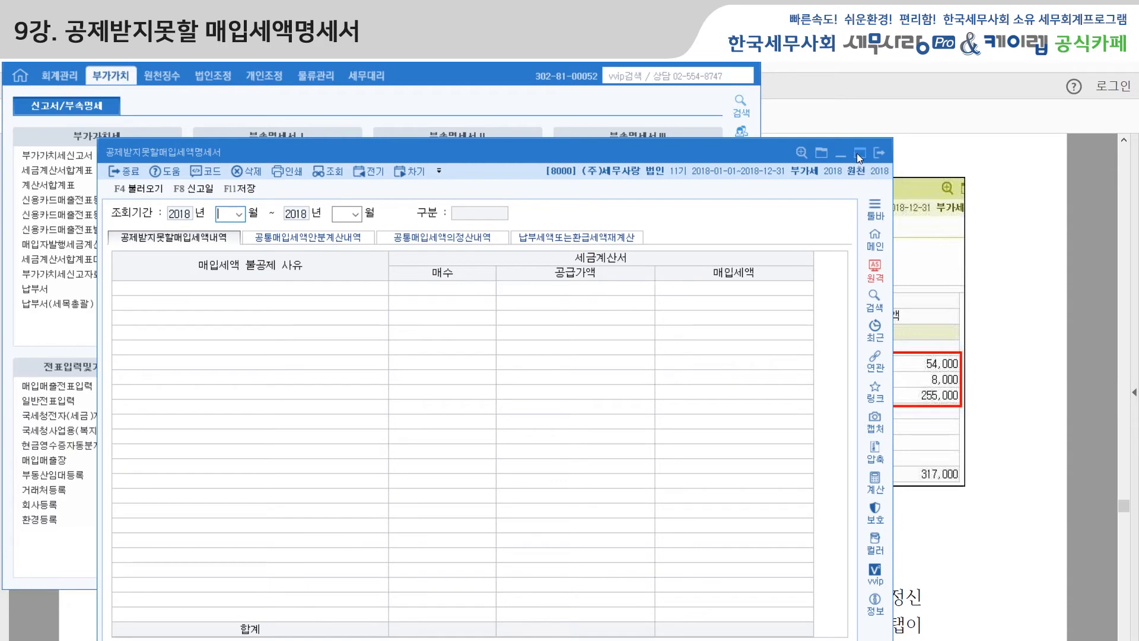
{"action": "left_click", "coordinate": [858, 153]}
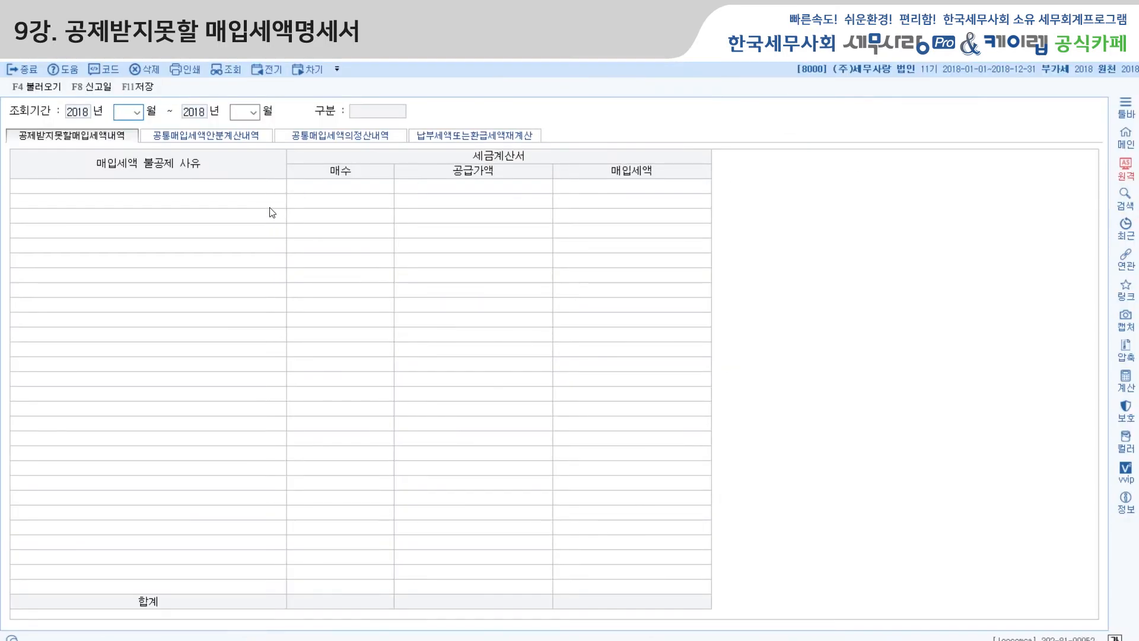
{"action": "type", "text": "0406"}
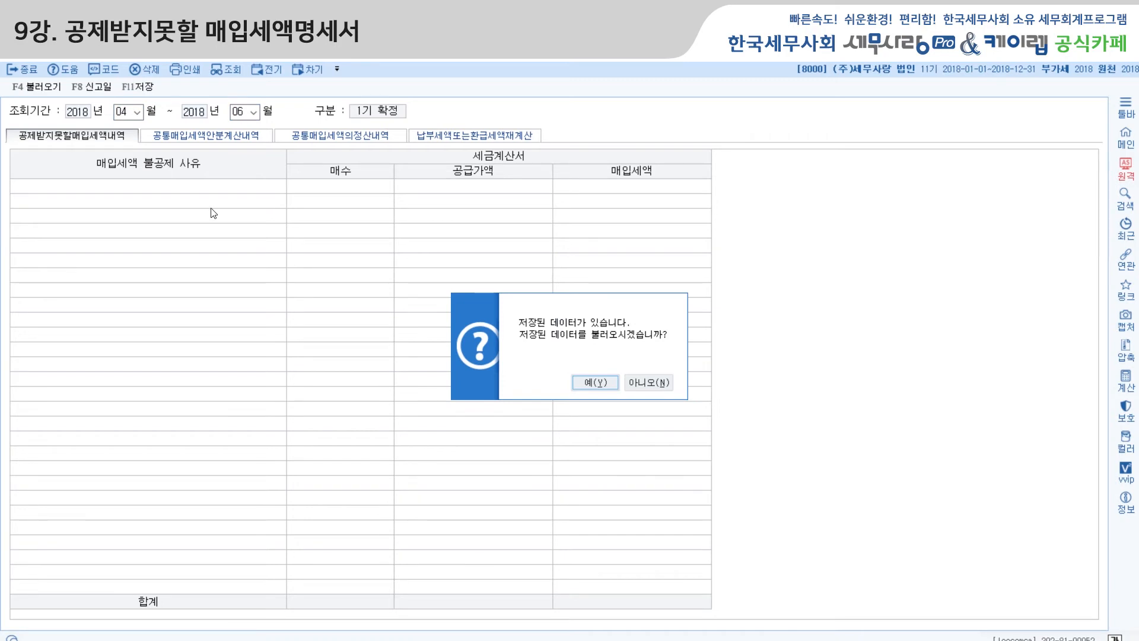
{"action": "left_click", "coordinate": [589, 382]}
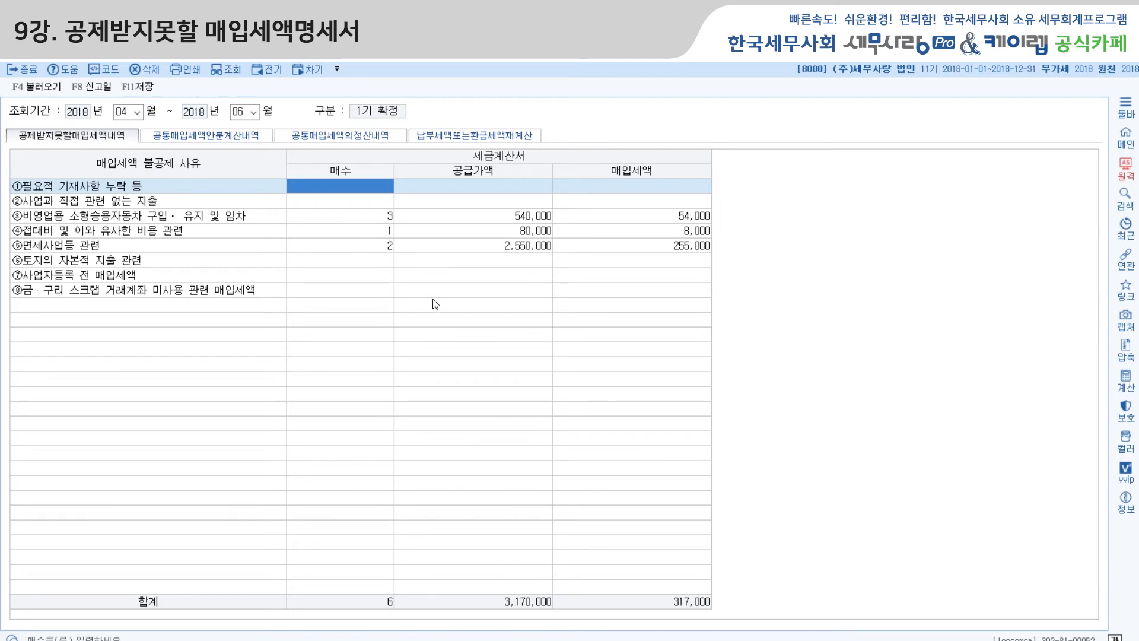
Step: Examine the 산식 options in 공통매입세액안분계산내역 and 공통매입세액의정산내역, including the existing 당해과세기간의 공급가액기준 row
{"action": "left_click", "coordinate": [223, 137]}
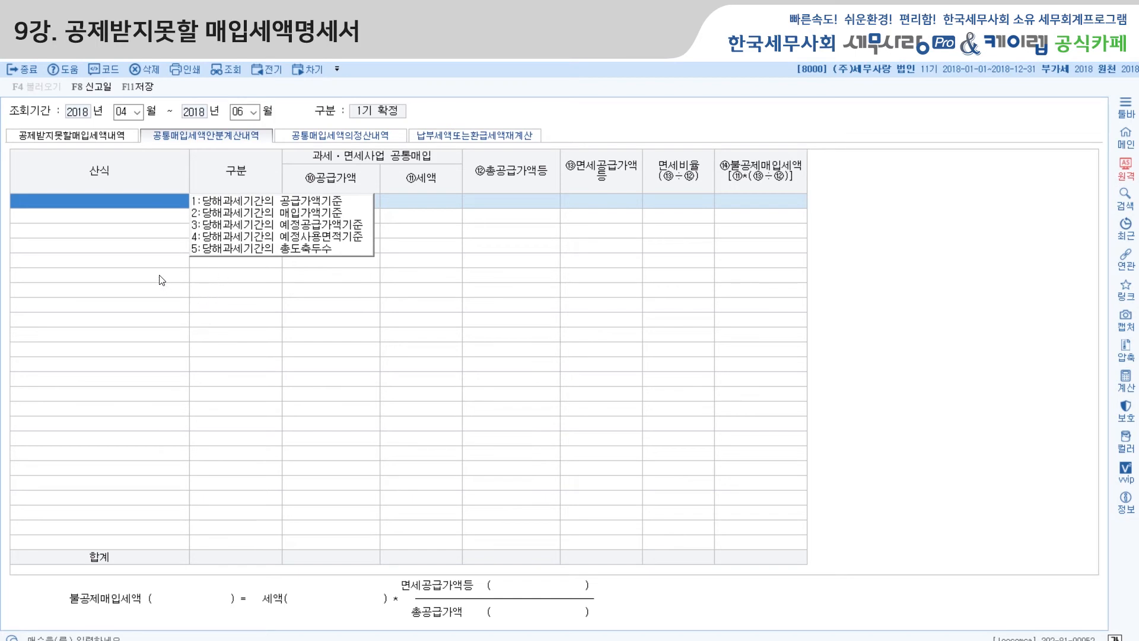
{"action": "left_click", "coordinate": [338, 136]}
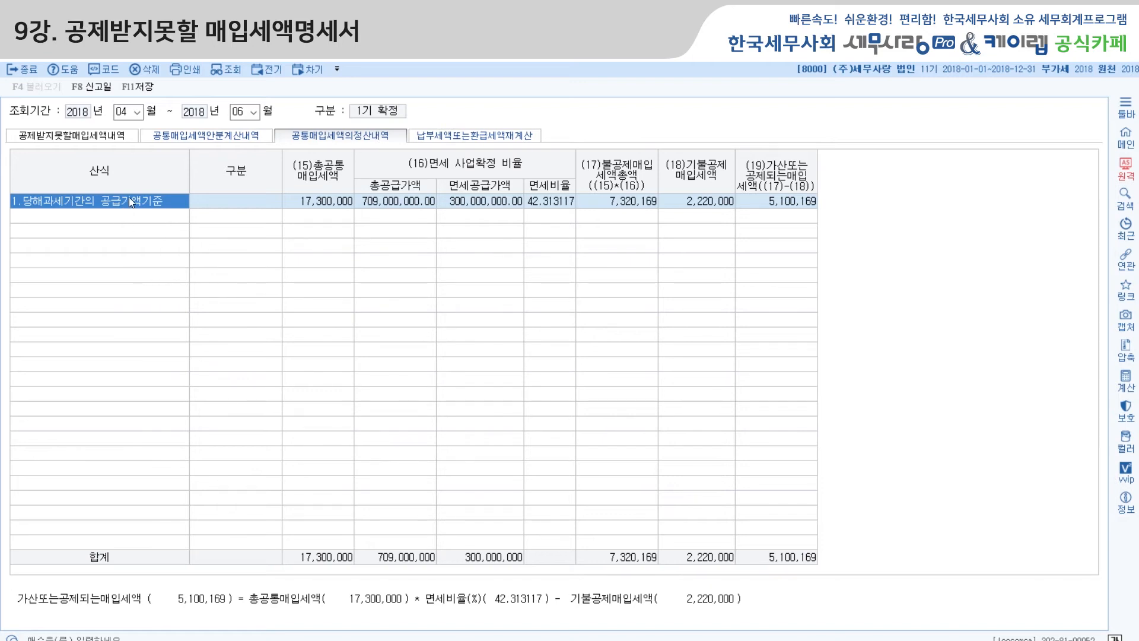
{"action": "left_click", "coordinate": [90, 218]}
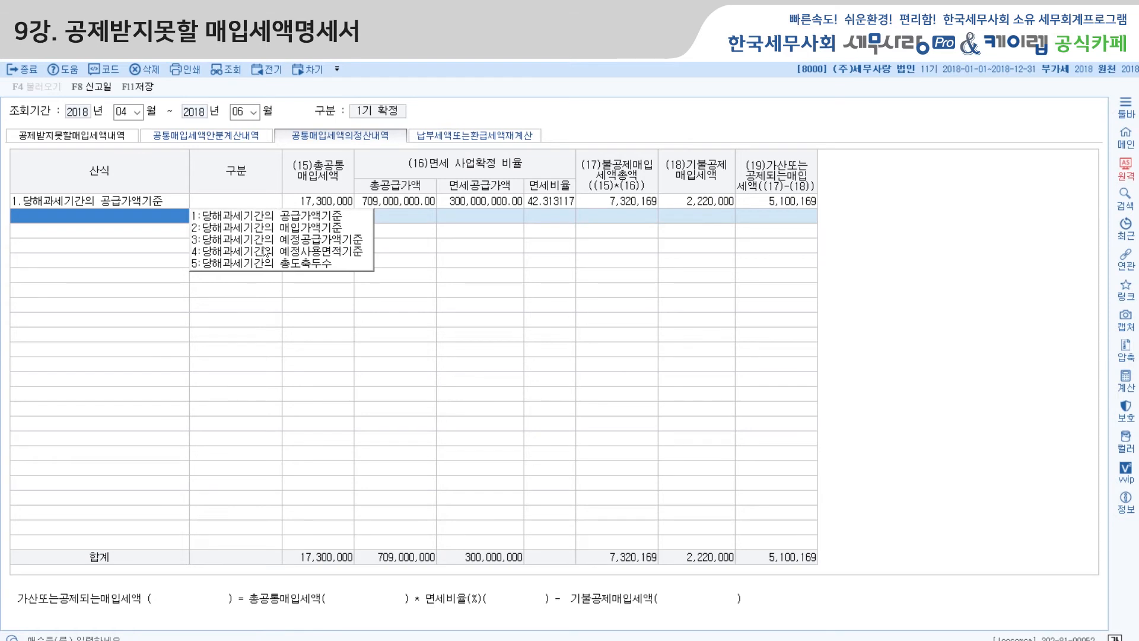
{"action": "left_click", "coordinate": [177, 202]}
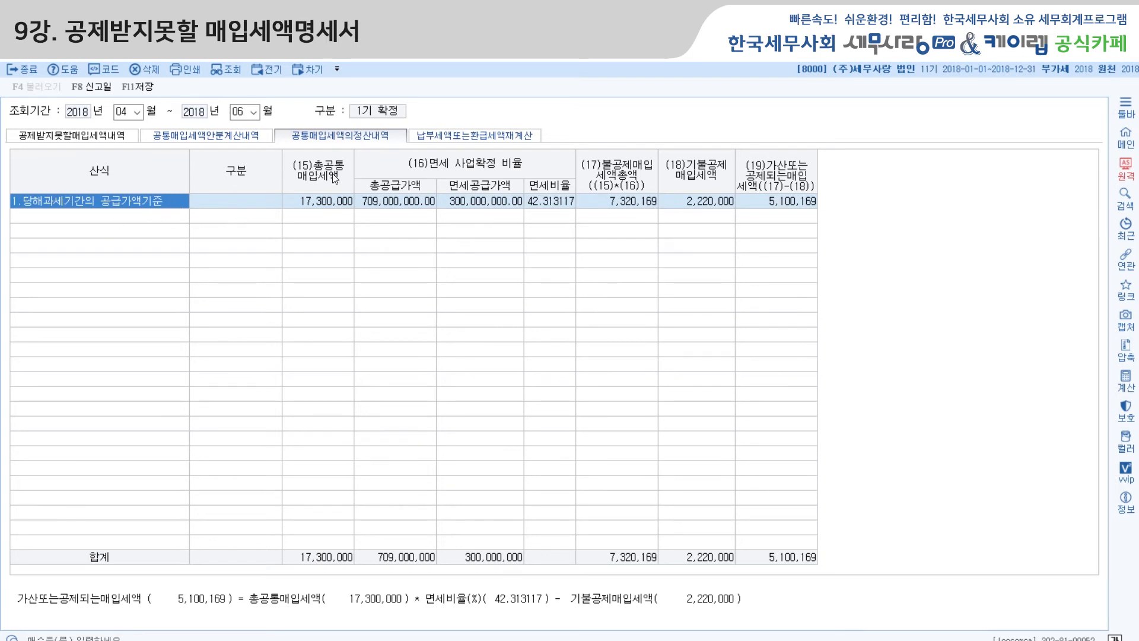
Step: Check the settlement row's 총공통매입세액, 불공제매입세액총액 and 가산또는공제되는매입세액, and view 납부세액또는환급세액재계산
{"action": "left_click", "coordinate": [328, 206]}
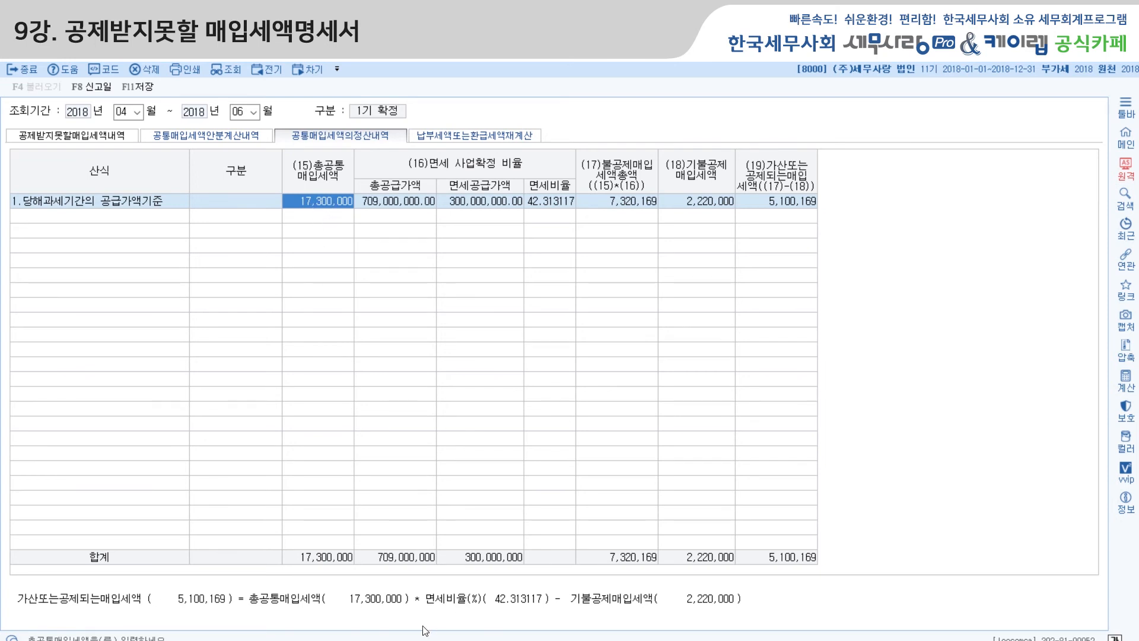
{"action": "mouse_move", "coordinate": [384, 640]}
{"action": "left_click", "coordinate": [605, 201]}
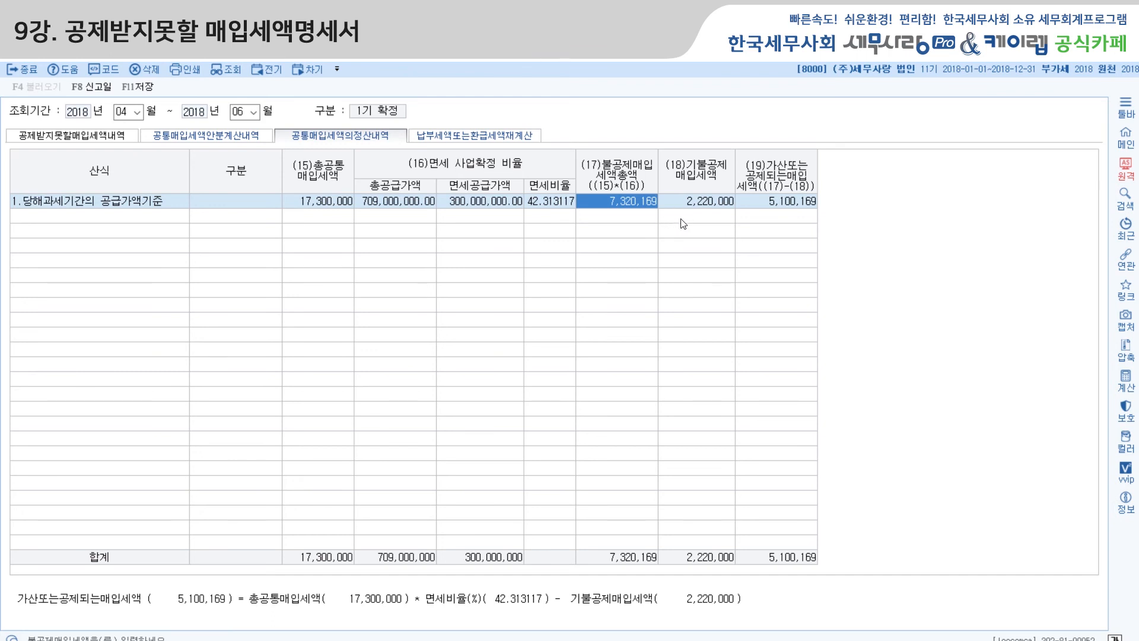
{"action": "left_click", "coordinate": [711, 217]}
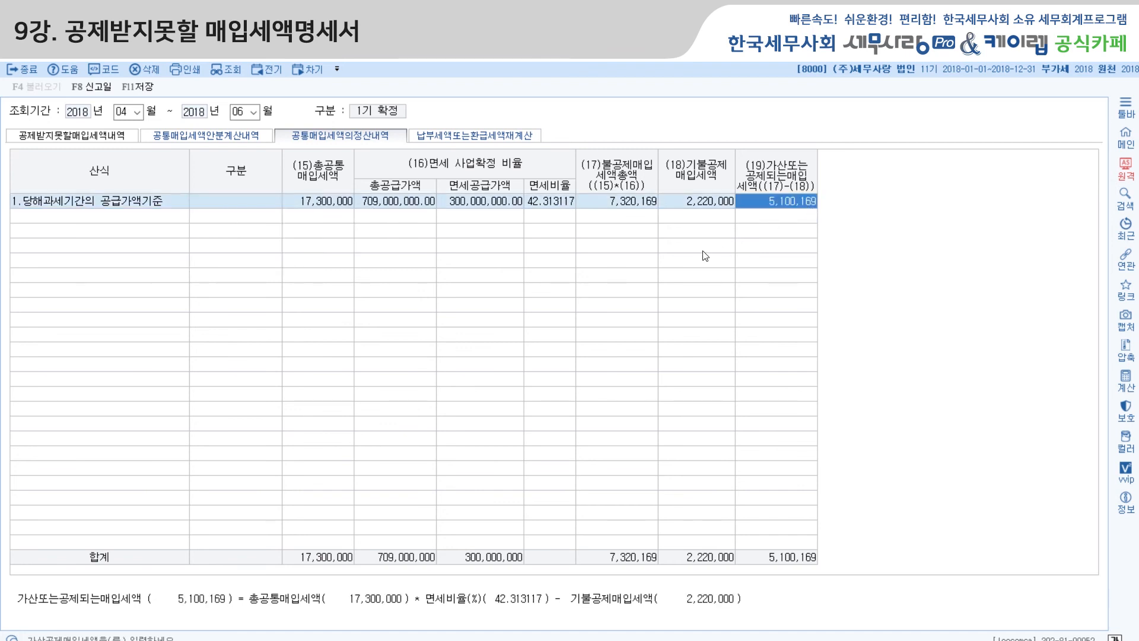
{"action": "left_click", "coordinate": [458, 136]}
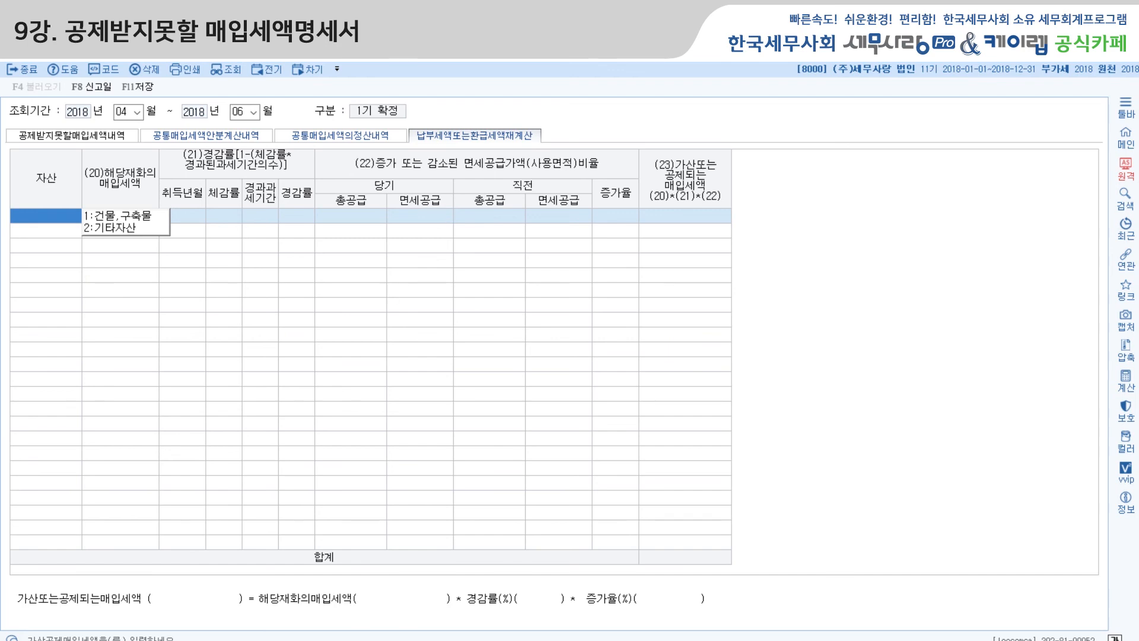
Step: Switch to the PDF textbook and read sections (5) to (7) on common input tax apportionment, settlement and the VAT return
{"action": "key", "text": "alt+Tab"}
{"action": "scroll", "coordinate": [721, 531], "scroll_direction": "down", "scroll_amount": 1}
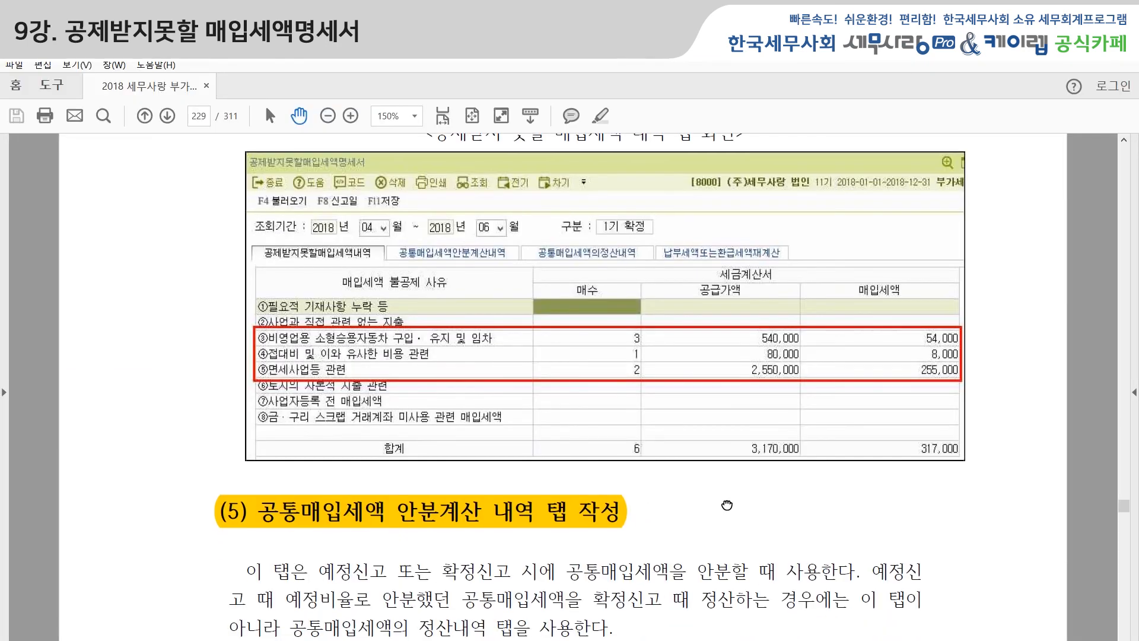
{"action": "scroll", "coordinate": [940, 591], "scroll_direction": "down", "scroll_amount": 1}
{"action": "scroll", "coordinate": [938, 590], "scroll_direction": "down", "scroll_amount": 1}
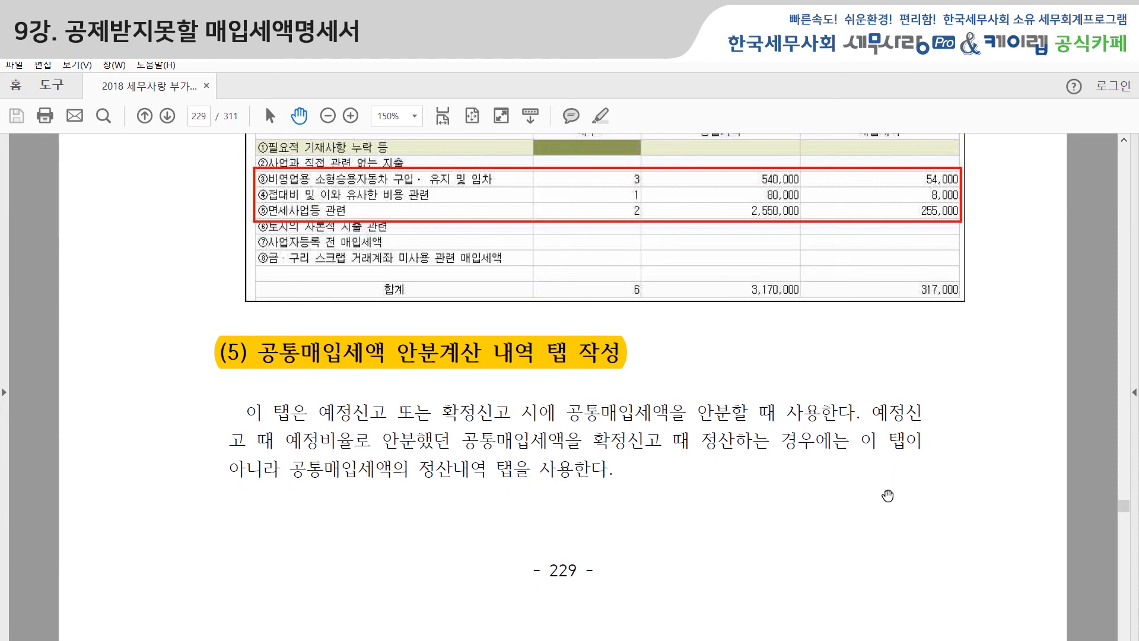
{"action": "scroll", "coordinate": [895, 503], "scroll_direction": "down", "scroll_amount": 5}
{"action": "scroll", "coordinate": [895, 503], "scroll_direction": "down", "scroll_amount": 5}
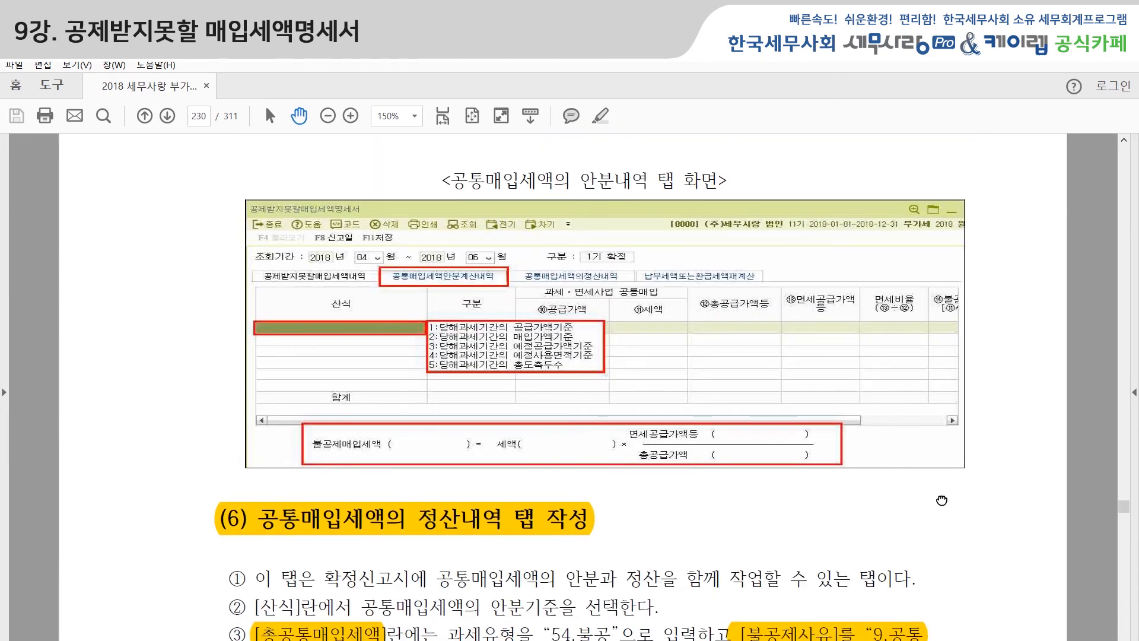
{"action": "scroll", "coordinate": [971, 326], "scroll_direction": "down", "scroll_amount": 5}
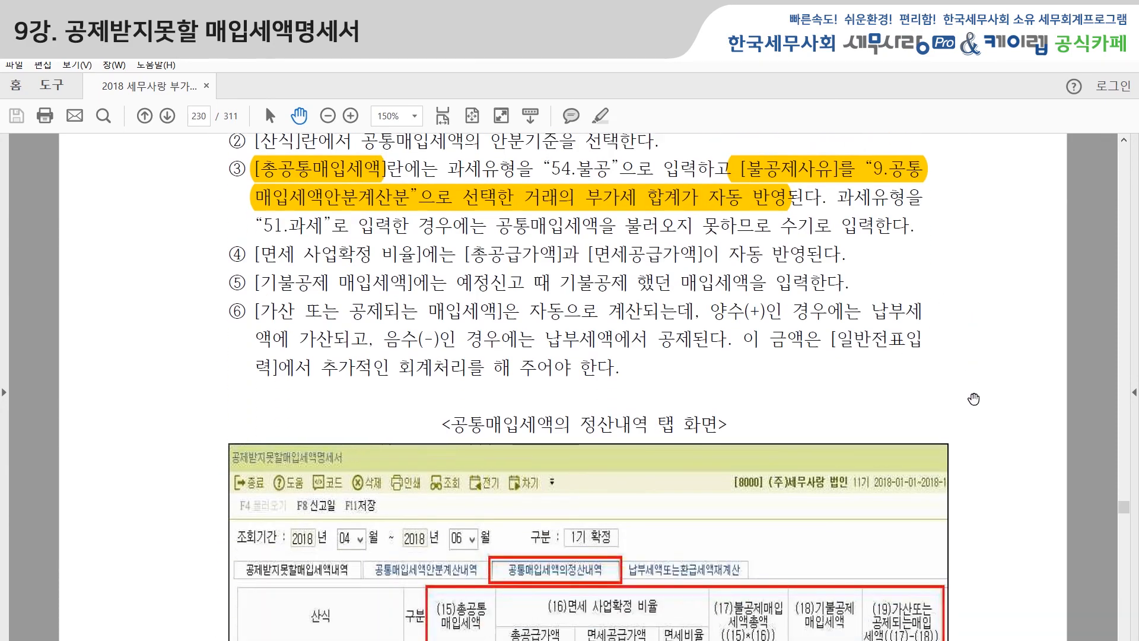
{"action": "scroll", "coordinate": [940, 429], "scroll_direction": "down", "scroll_amount": 5}
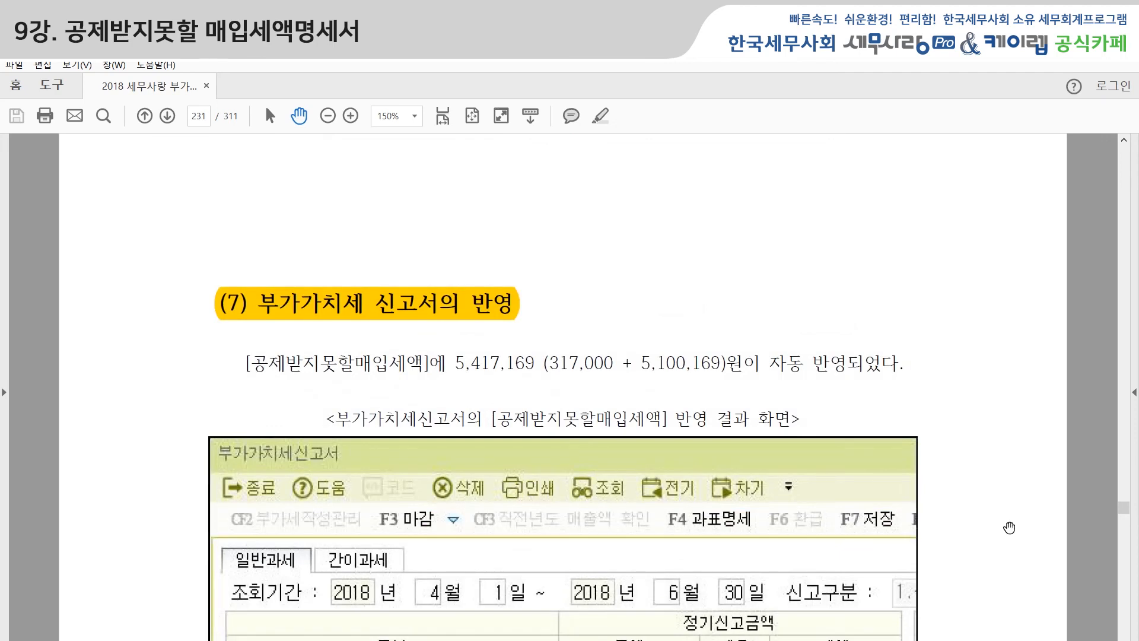
{"action": "scroll", "coordinate": [979, 504], "scroll_direction": "down", "scroll_amount": 1}
{"action": "scroll", "coordinate": [963, 463], "scroll_direction": "down", "scroll_amount": 1}
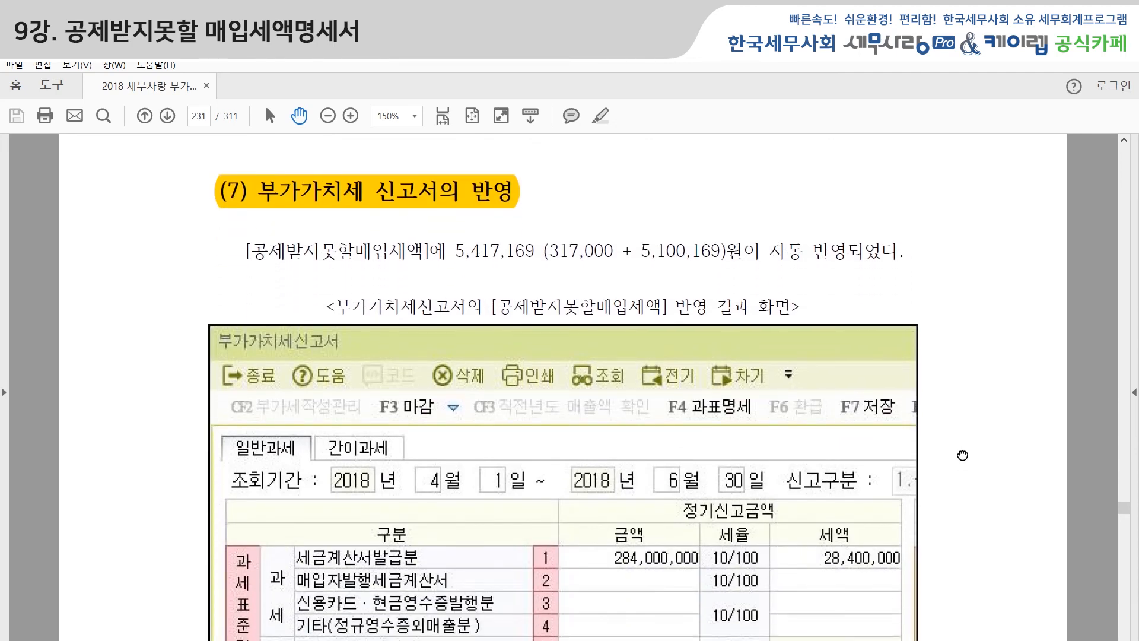
{"action": "left_click_drag", "start_coordinate": [962, 455], "coordinate": [978, 308]}
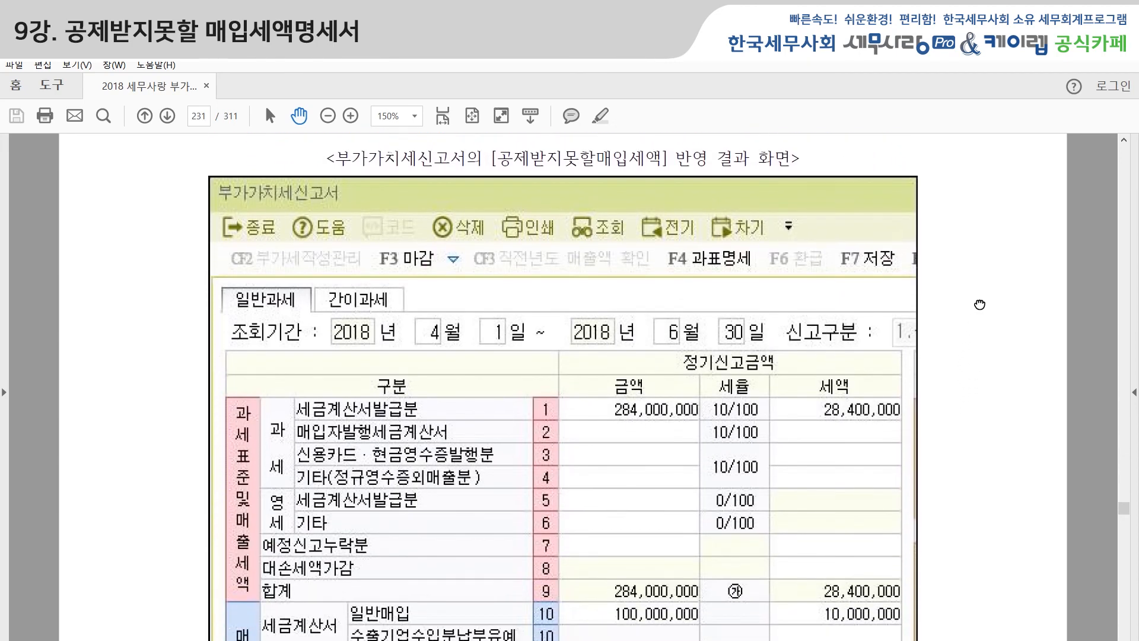
{"action": "left_click_drag", "start_coordinate": [983, 572], "coordinate": [1001, 333]}
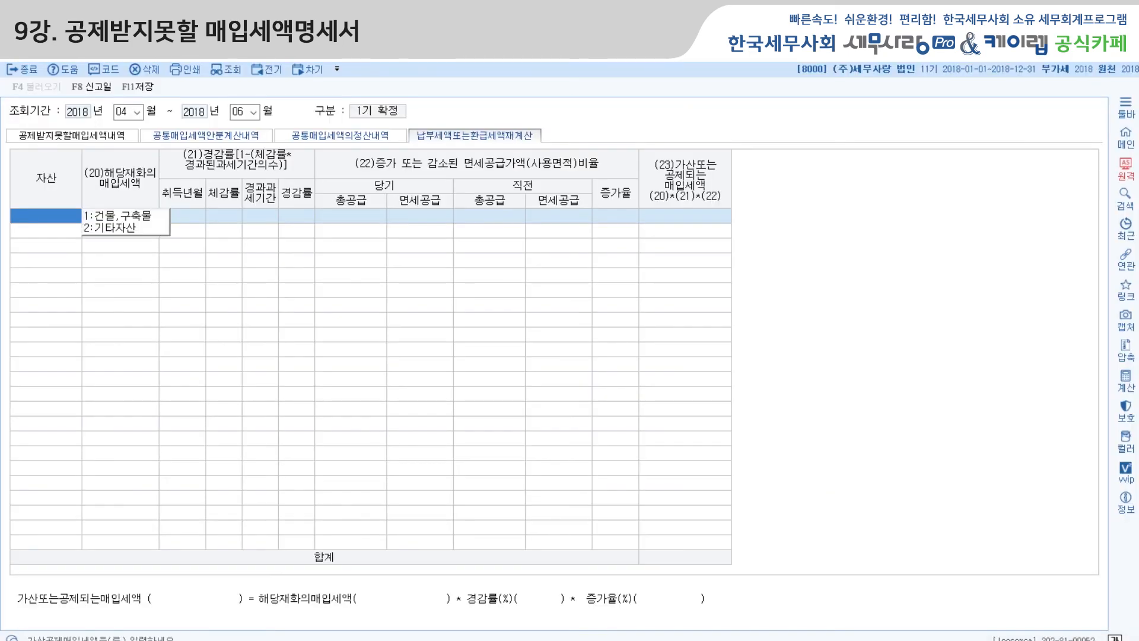
Step: Compare the schedule's 공통매입세액의정산내역 and 공제받지못할매입세액내역 with line 16 of the PDF textbook's VAT return example, reading to the section's end
{"action": "left_click", "coordinate": [302, 135]}
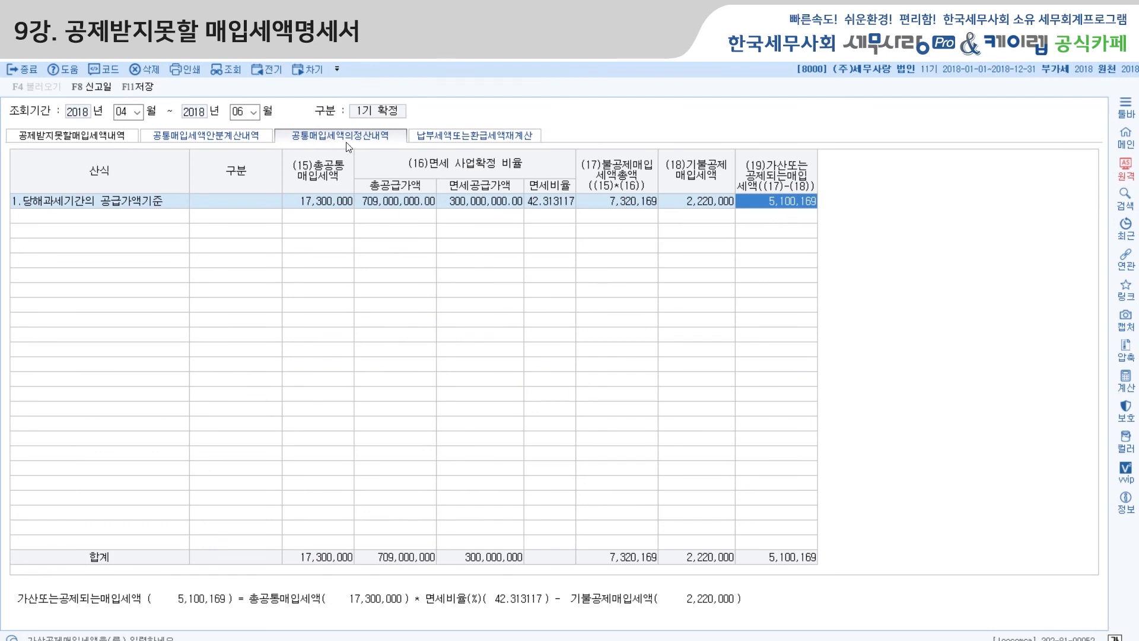
{"action": "left_click", "coordinate": [86, 137]}
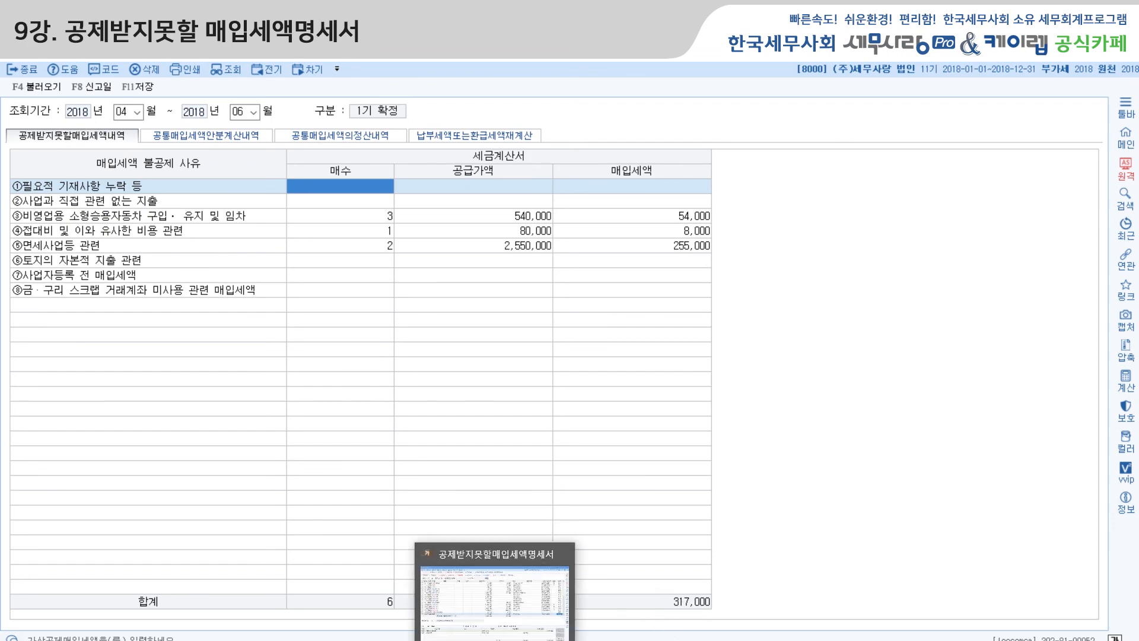
{"action": "left_click", "coordinate": [538, 540]}
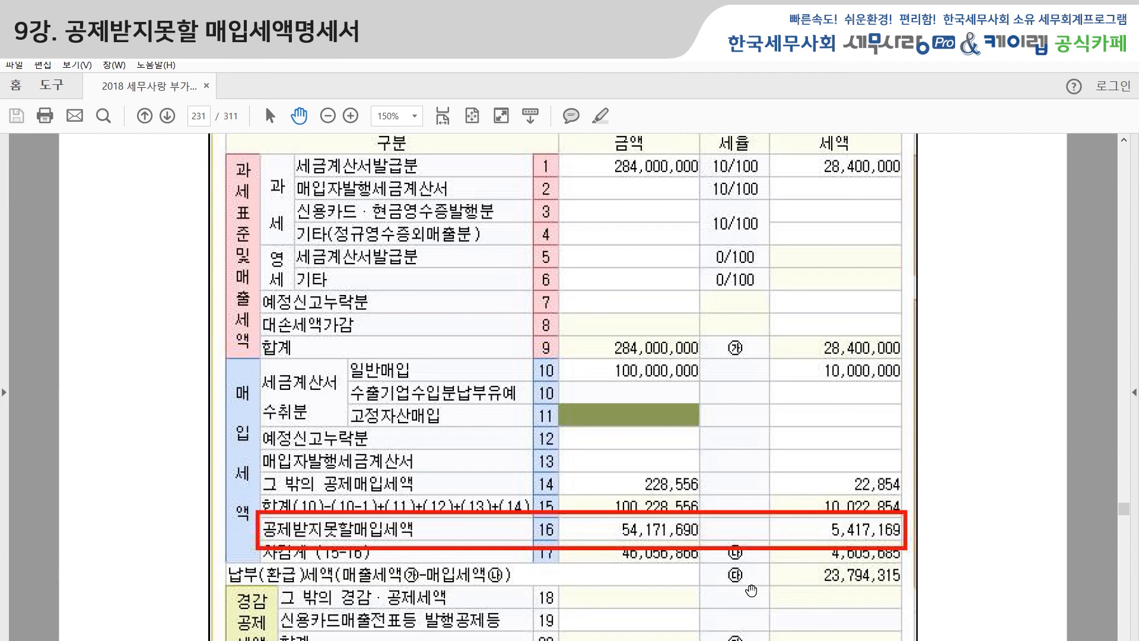
{"action": "scroll", "coordinate": [751, 592], "scroll_direction": "down", "scroll_amount": 8}
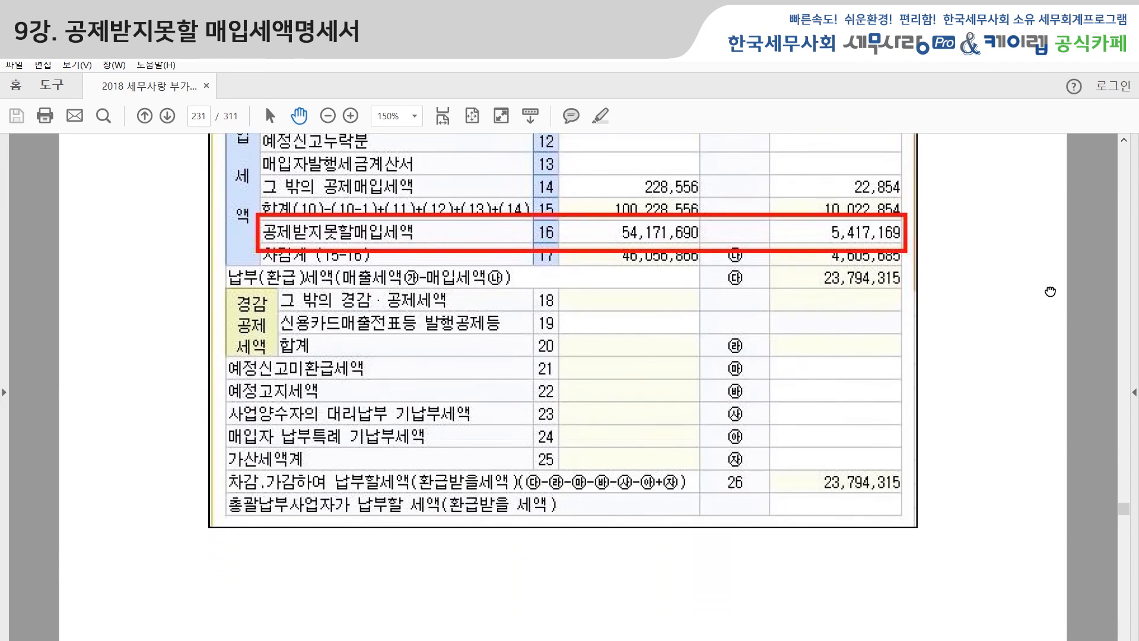
{"action": "scroll", "coordinate": [969, 610], "scroll_direction": "down", "scroll_amount": 1}
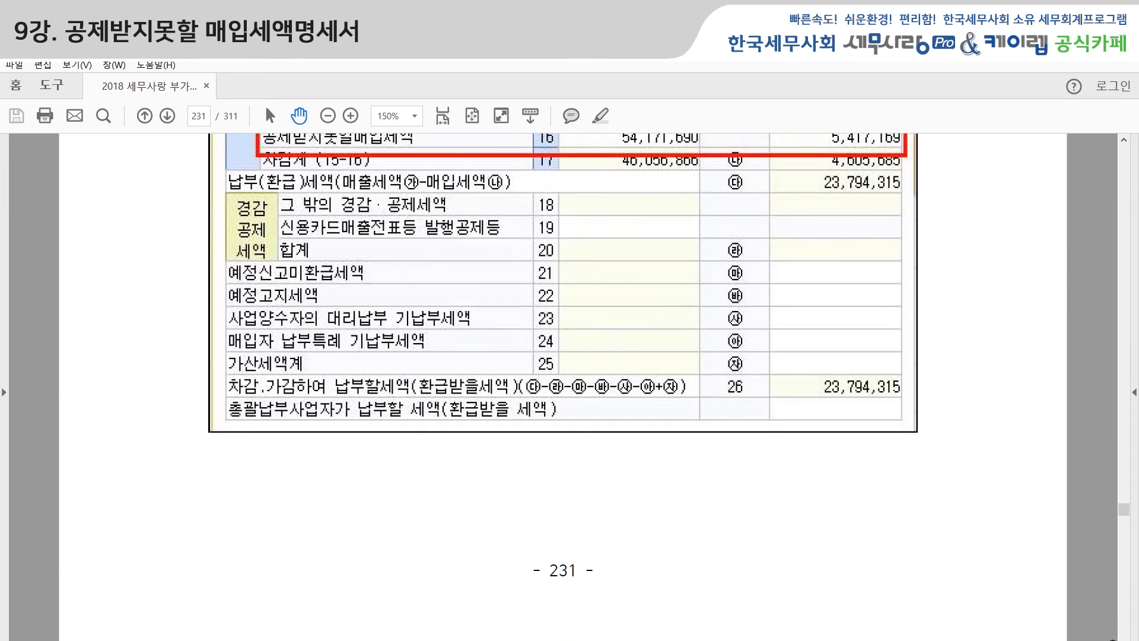
{"action": "scroll", "coordinate": [1029, 620], "scroll_direction": "down", "scroll_amount": 10}
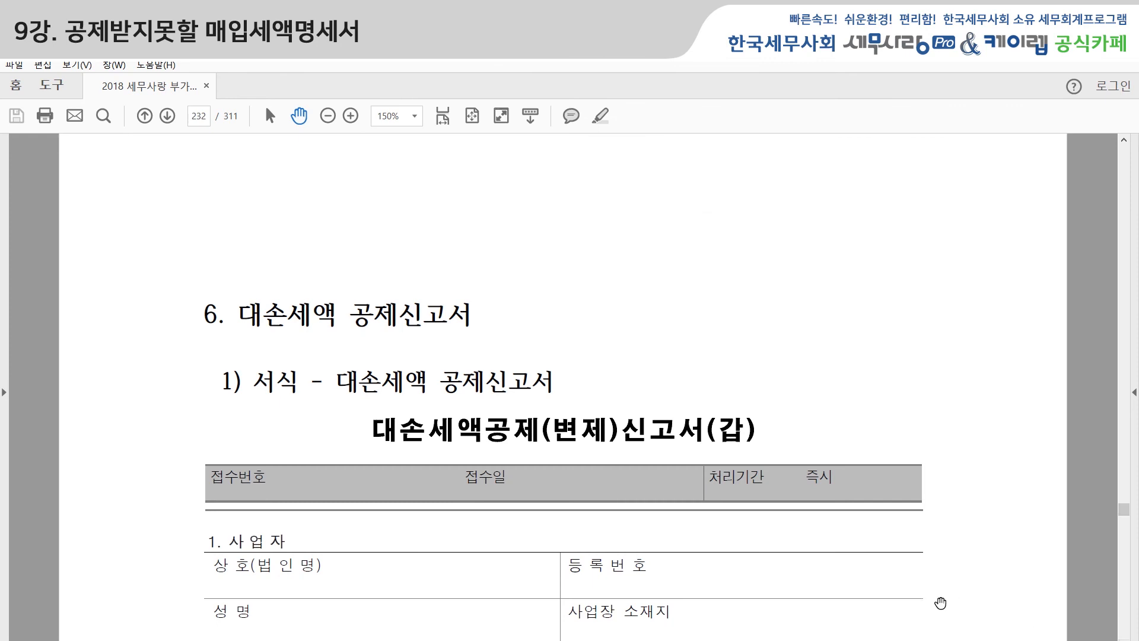